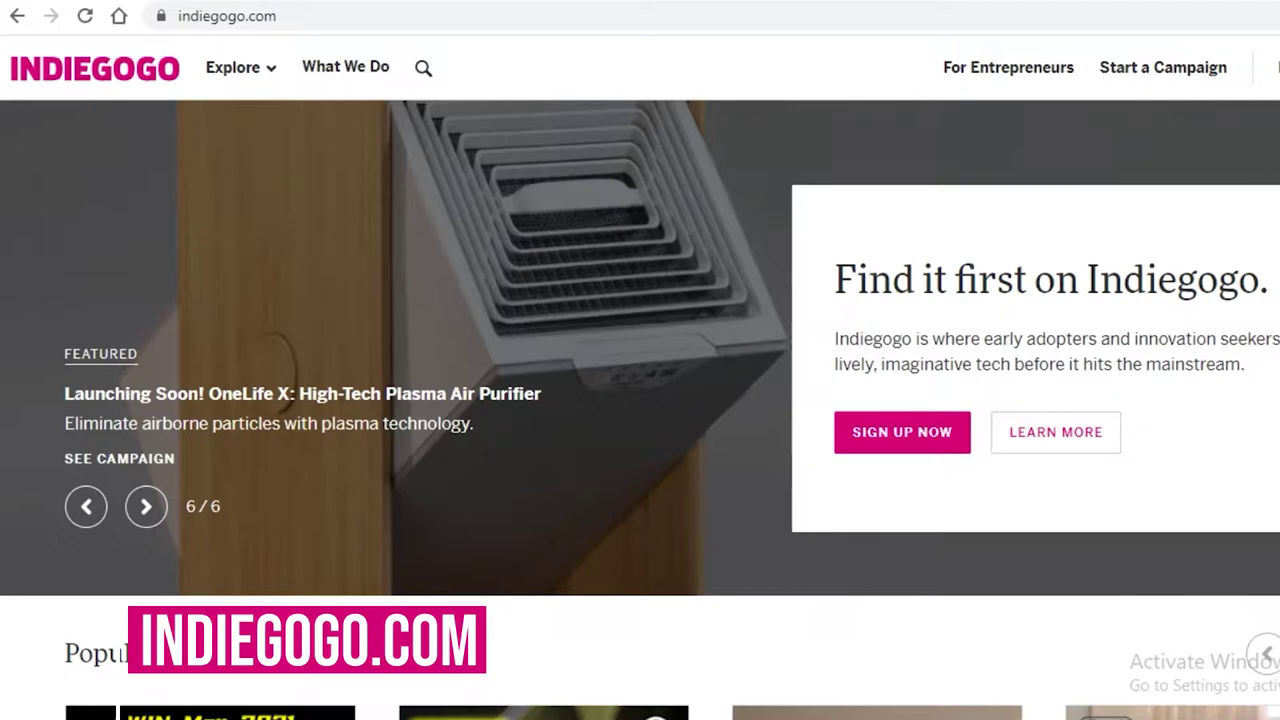
Scroll down the Indiegogo homepage to browse the featured campaigns.
scroll(406, 314, down, 3)
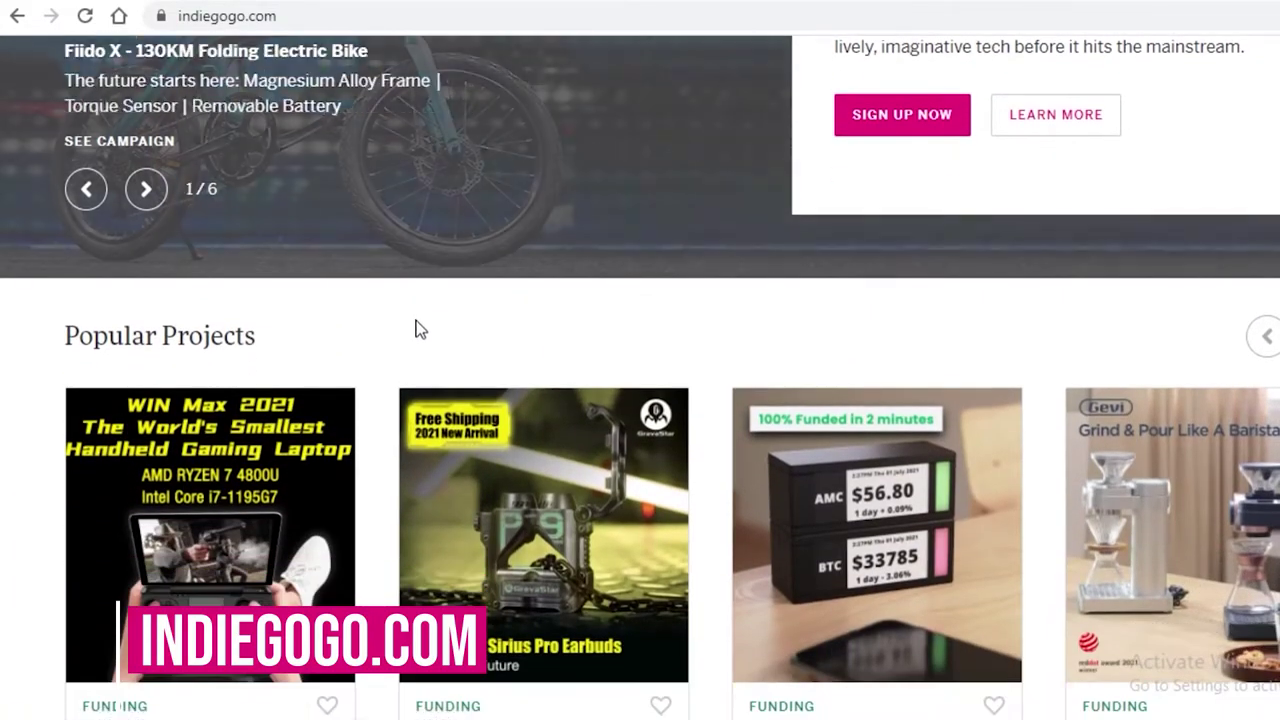
scroll(604, 92, down, 2)
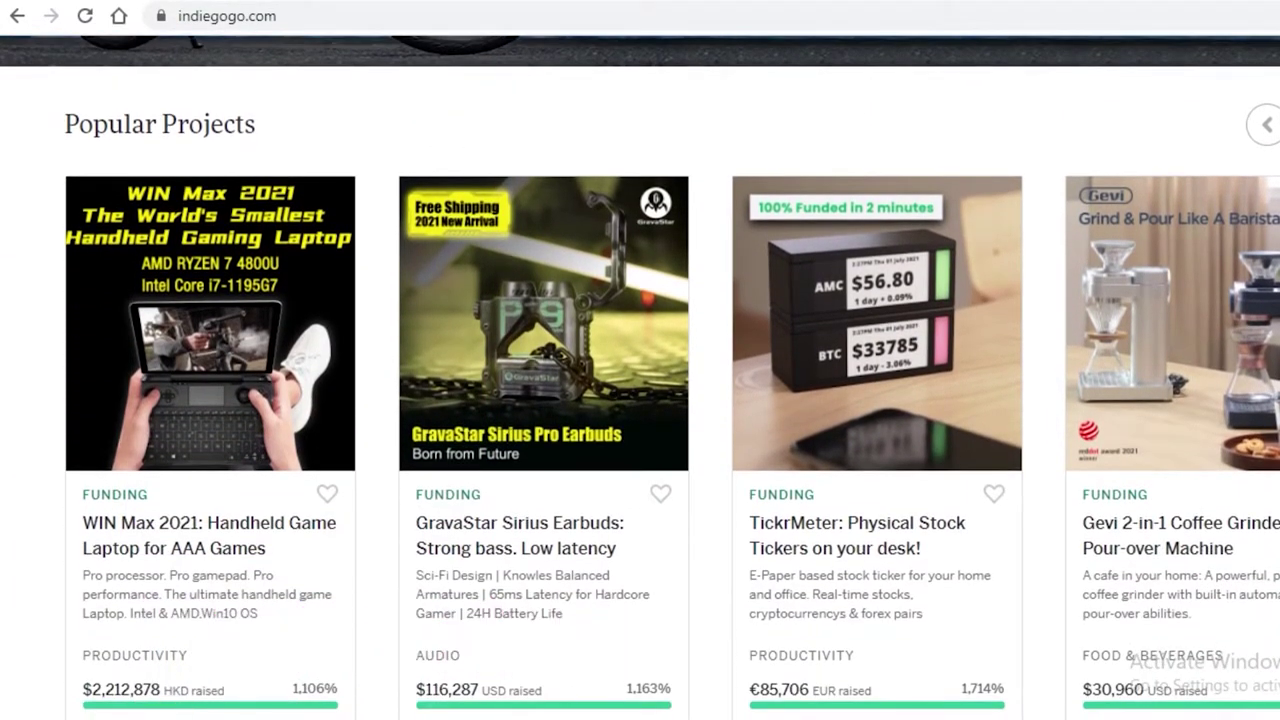
scroll(604, 92, down, 1)
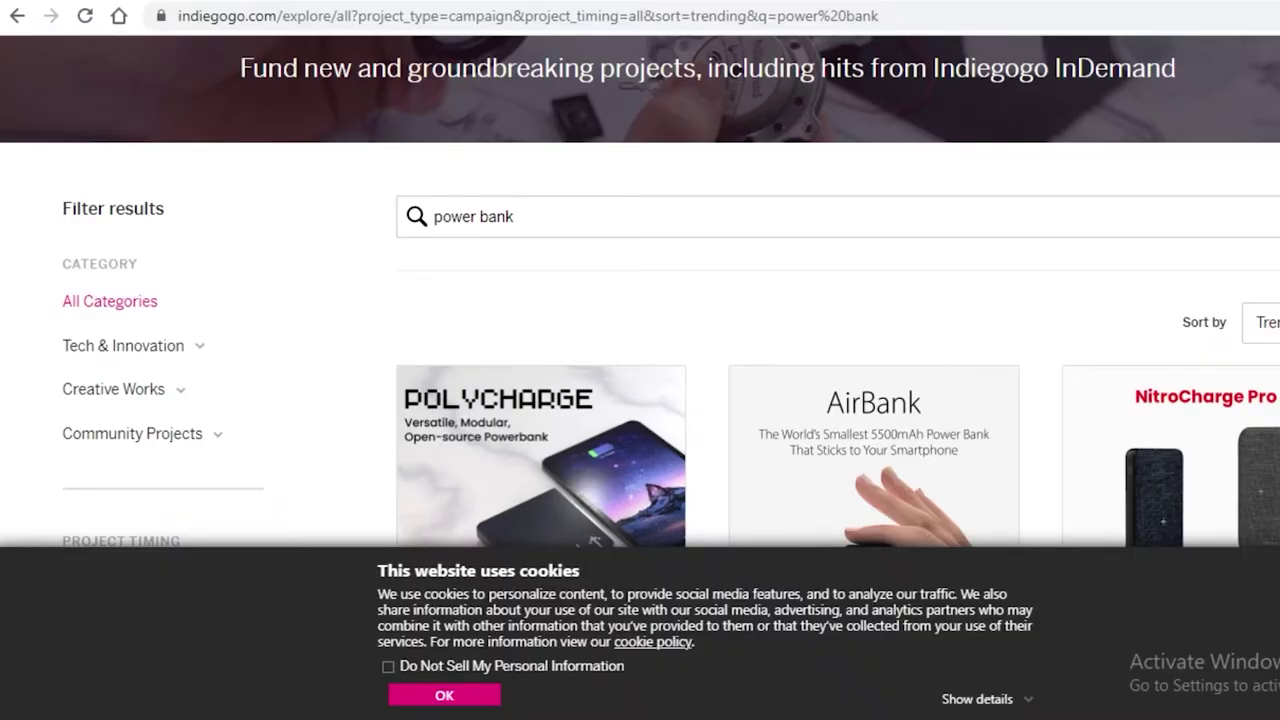
scroll(640, 291, down, 1)
scroll(1128, 252, down, 2)
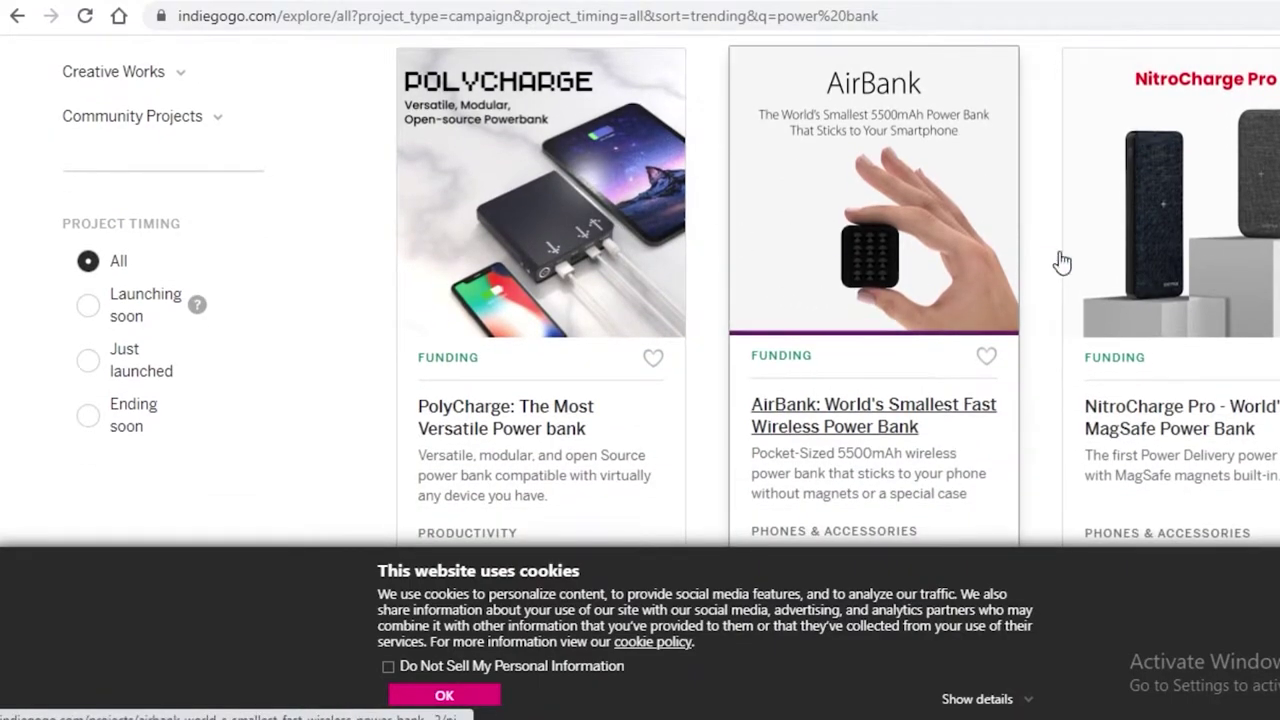
scroll(800, 255, down, 3)
scroll(580, 335, down, 5)
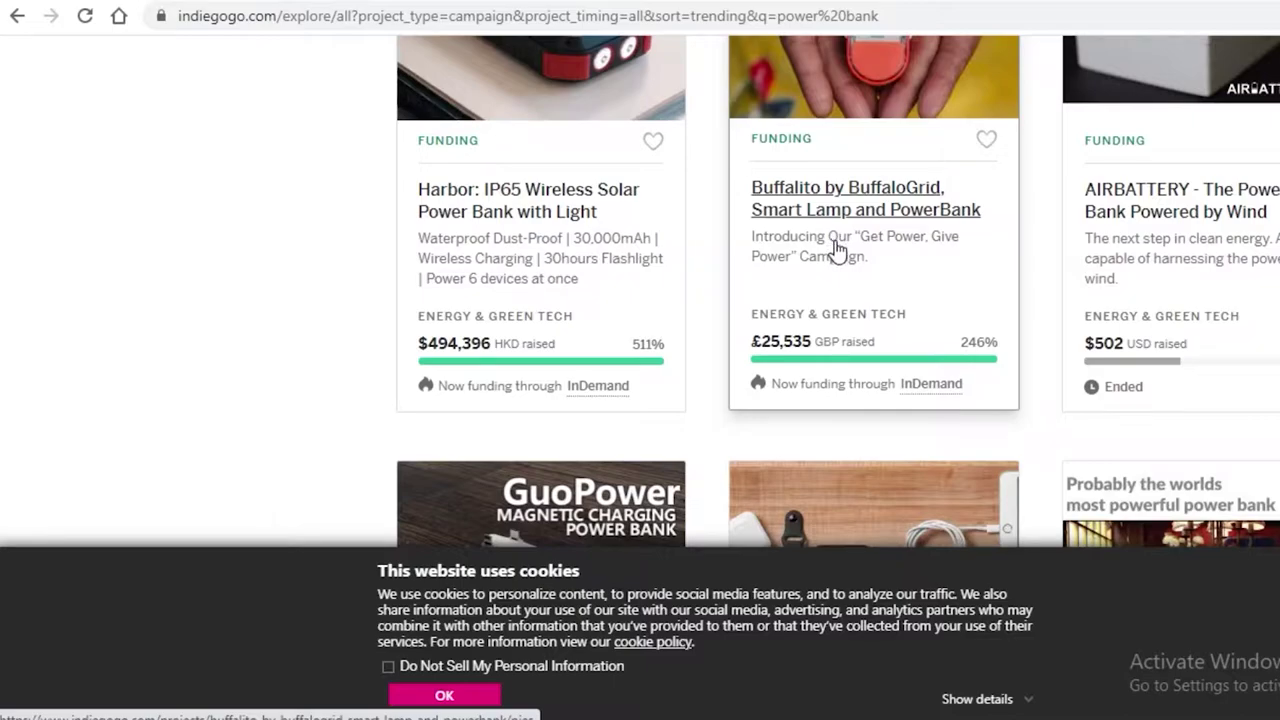
scroll(834, 251, up, 5)
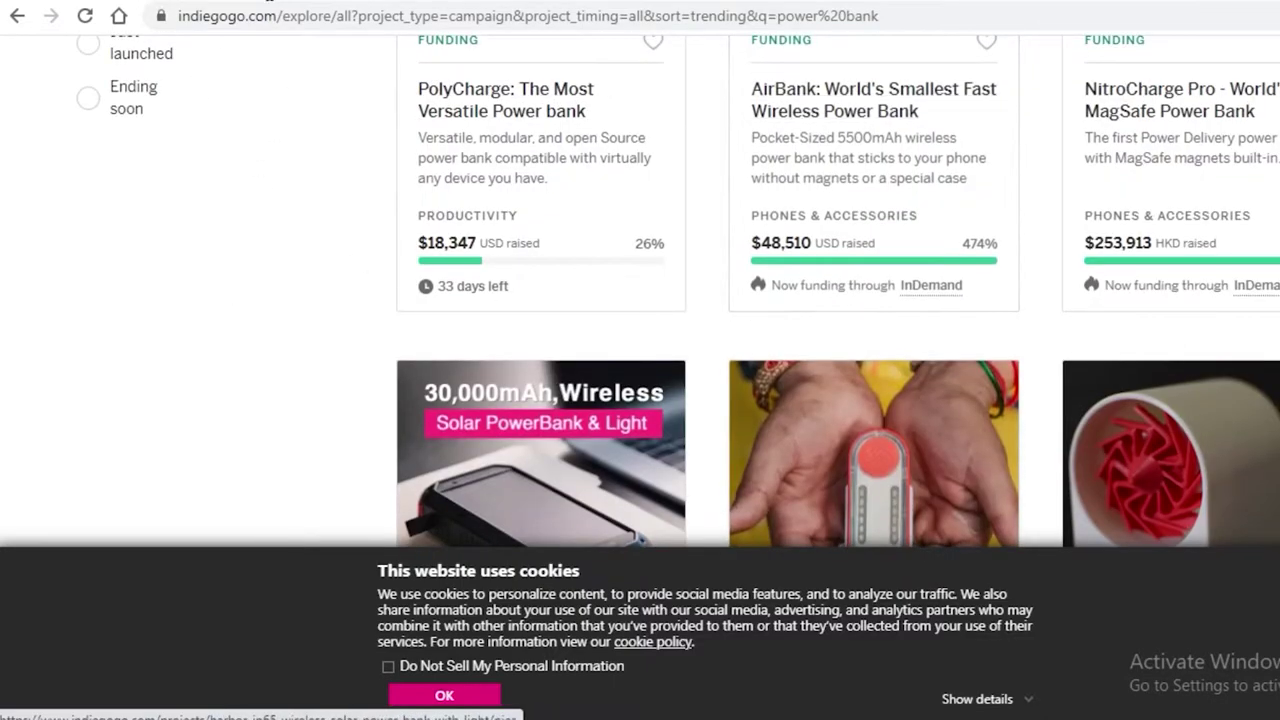
scroll(571, 223, up, 4)
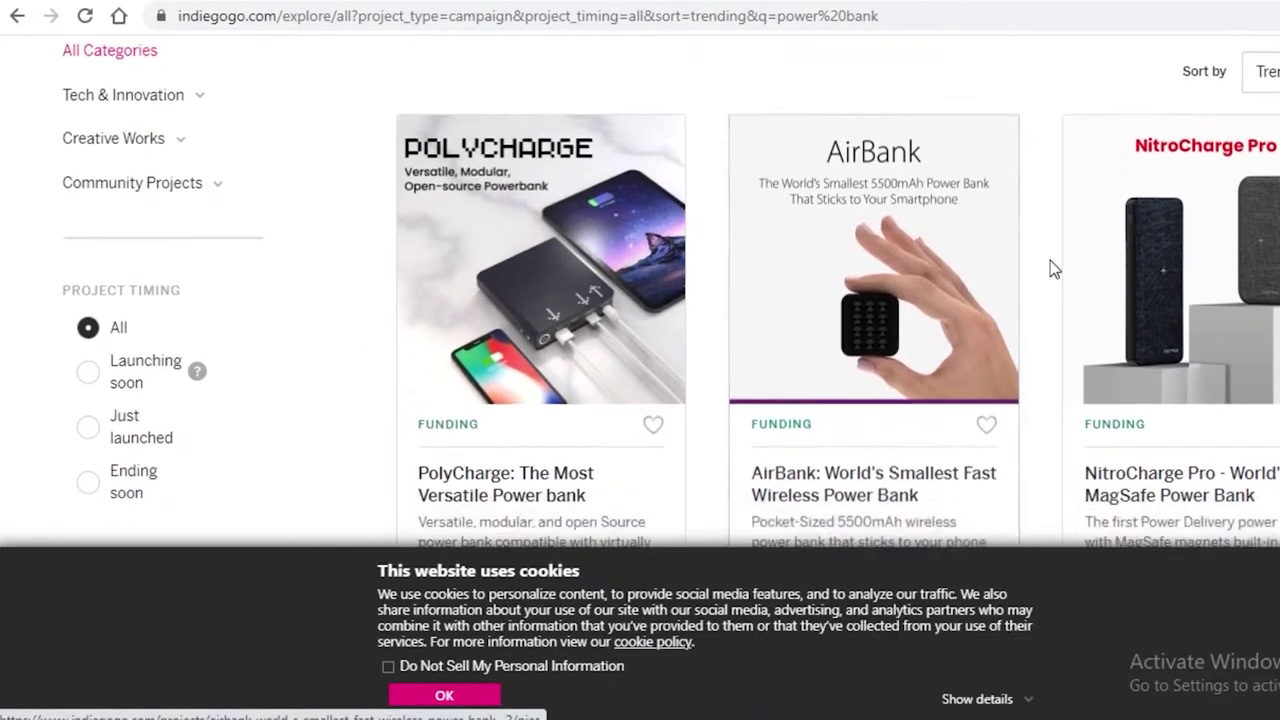
scroll(1050, 260, down, 2)
scroll(540, 300, up, 1)
Read through the PolyCharge power bank campaign story, then go back to the homepage.
click(878, 290)
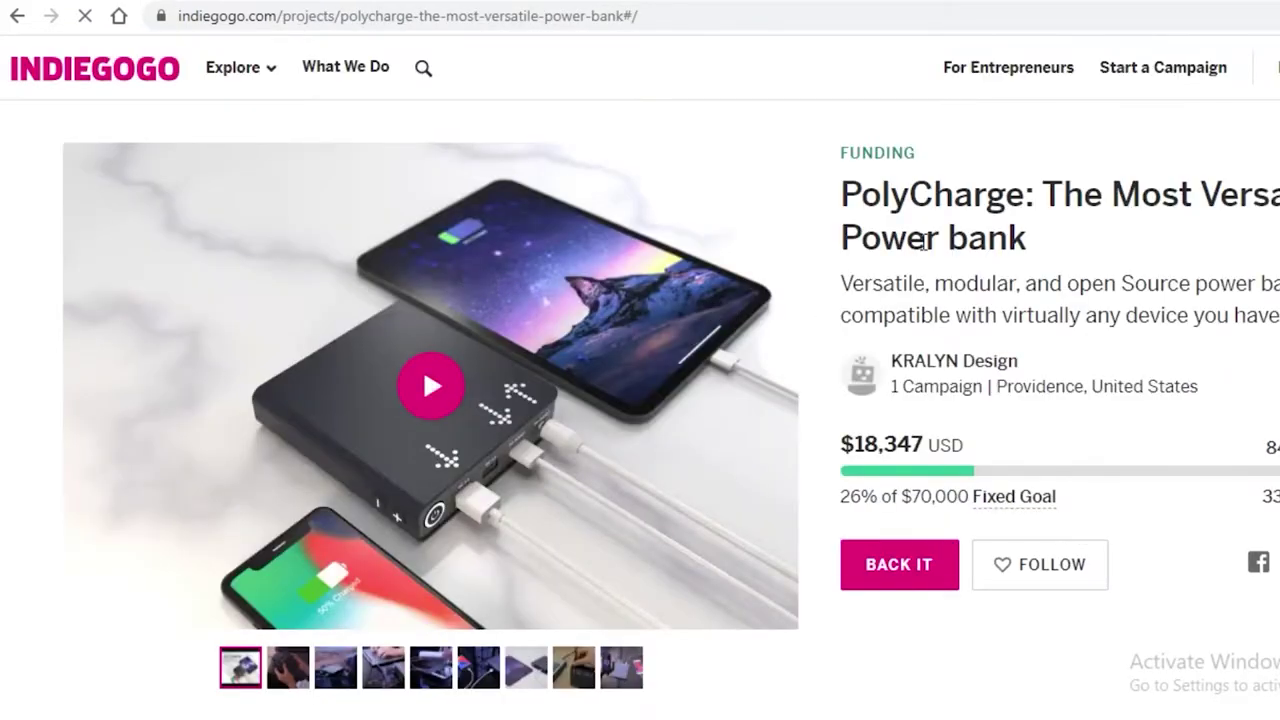
scroll(880, 260, down, 1)
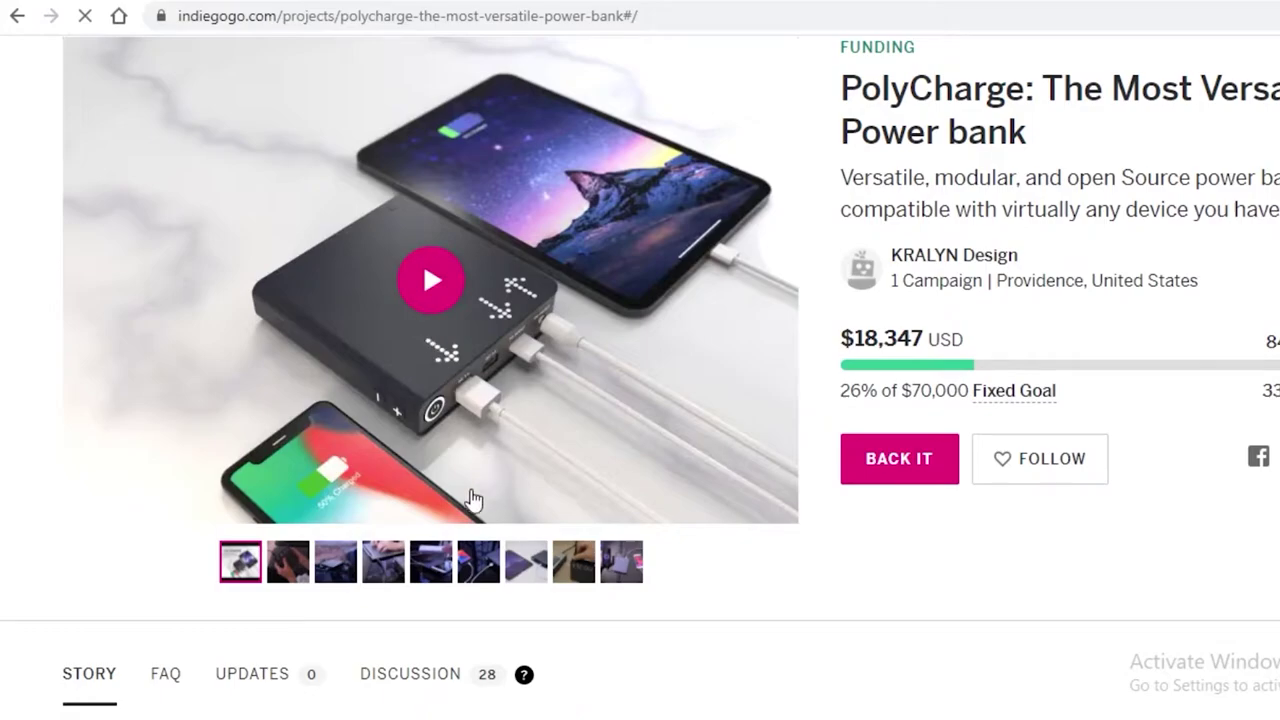
scroll(466, 571, down, 15)
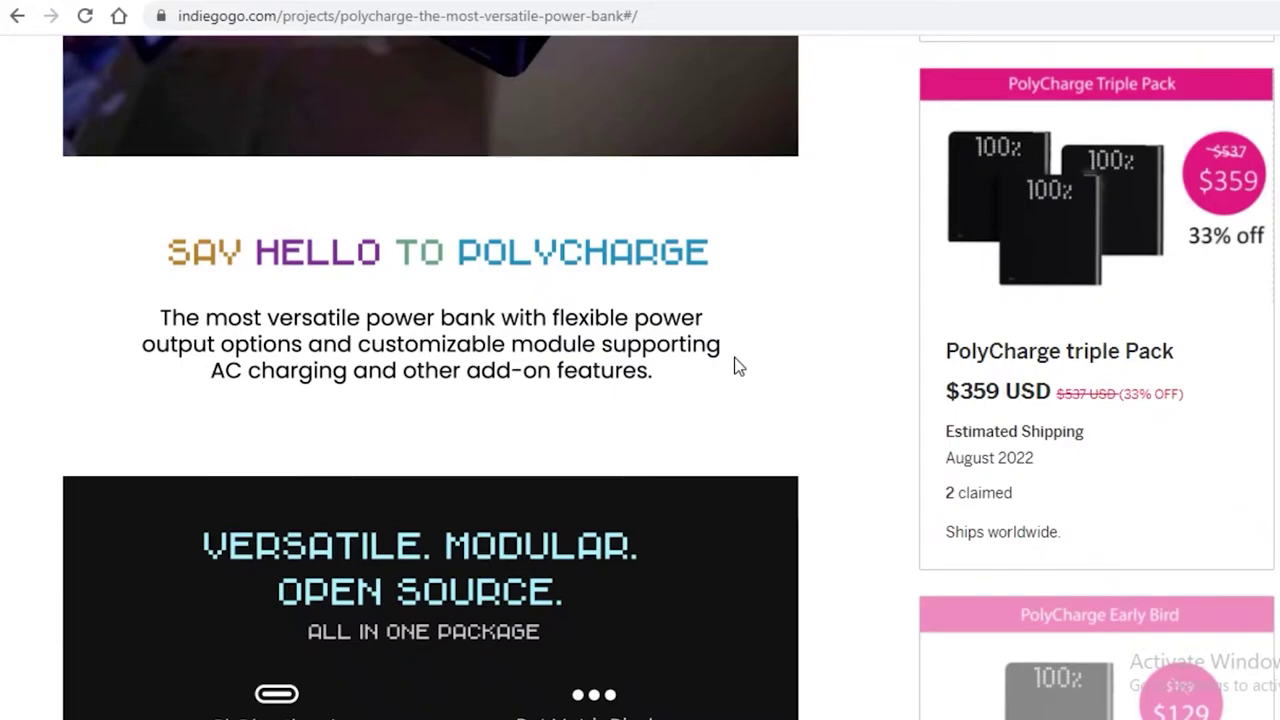
scroll(734, 357, up, 4)
scroll(683, 410, up, 4)
key(alt+Left)
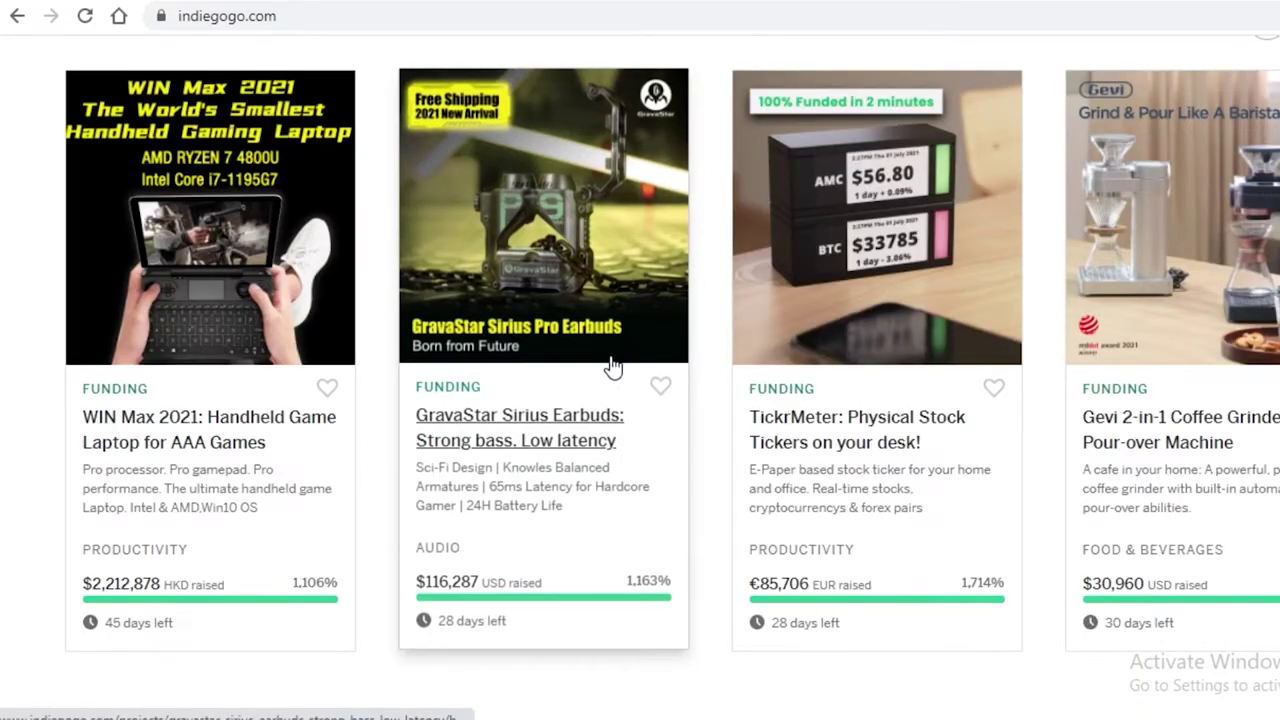
Start a campaign via Sign Up Now as an Individual with United States location and bank.
scroll(1005, 383, up, 6)
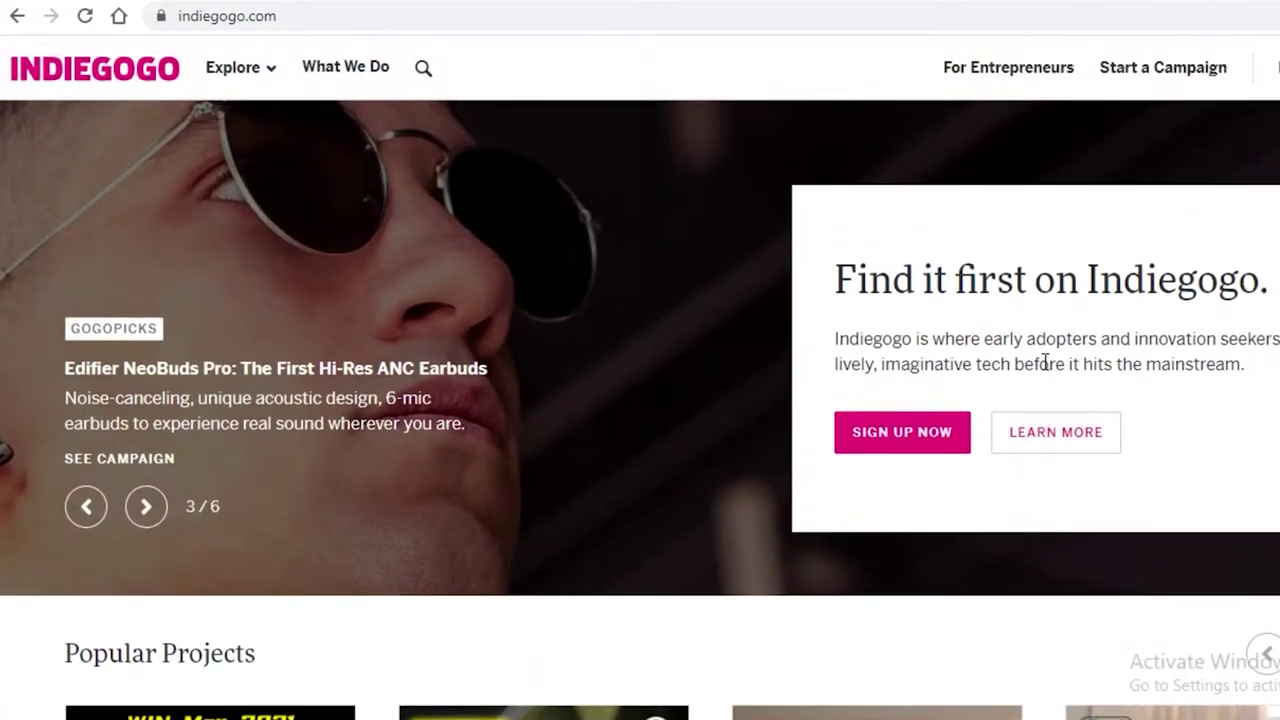
click(921, 437)
scroll(652, 277, down, 2)
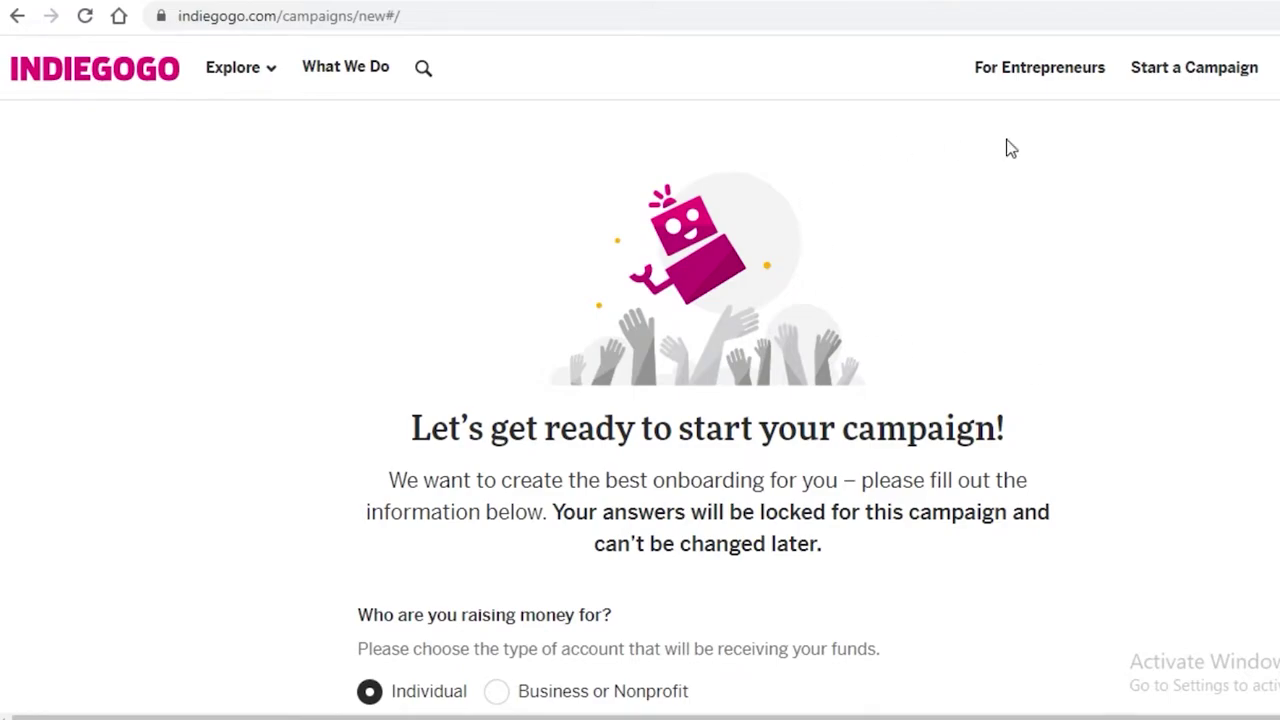
scroll(745, 195, down, 2)
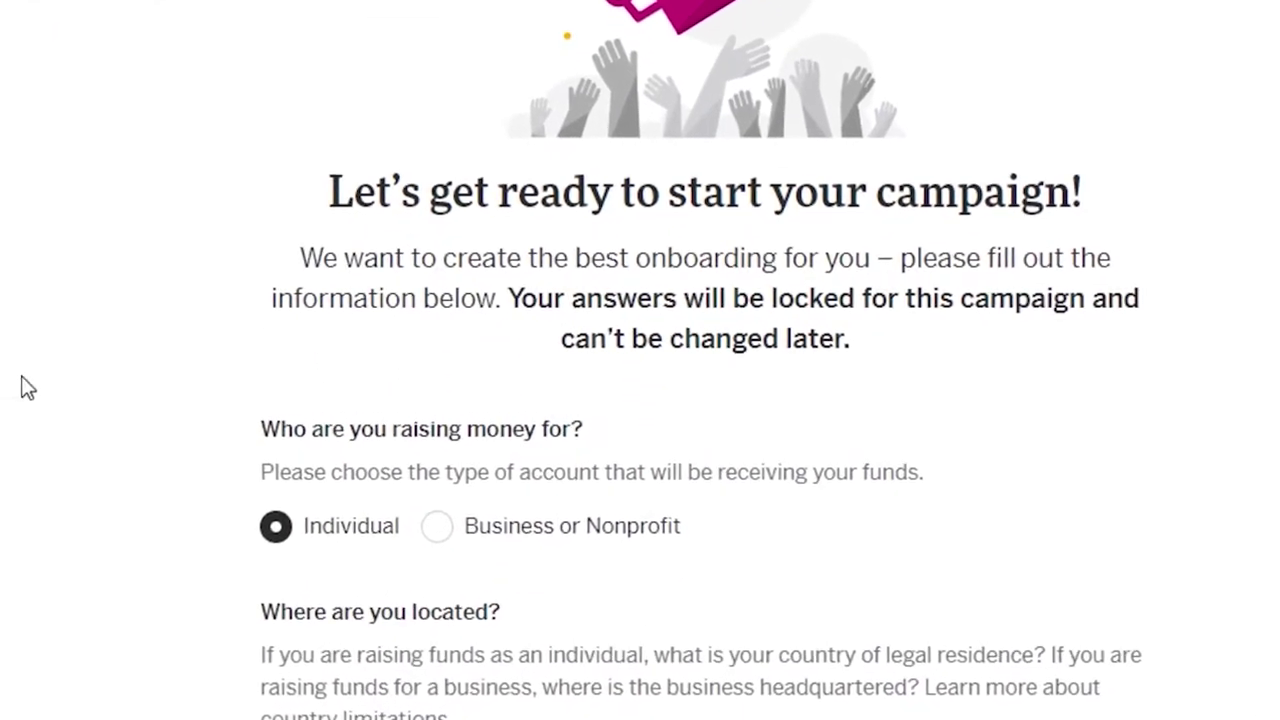
scroll(278, 324, down, 1)
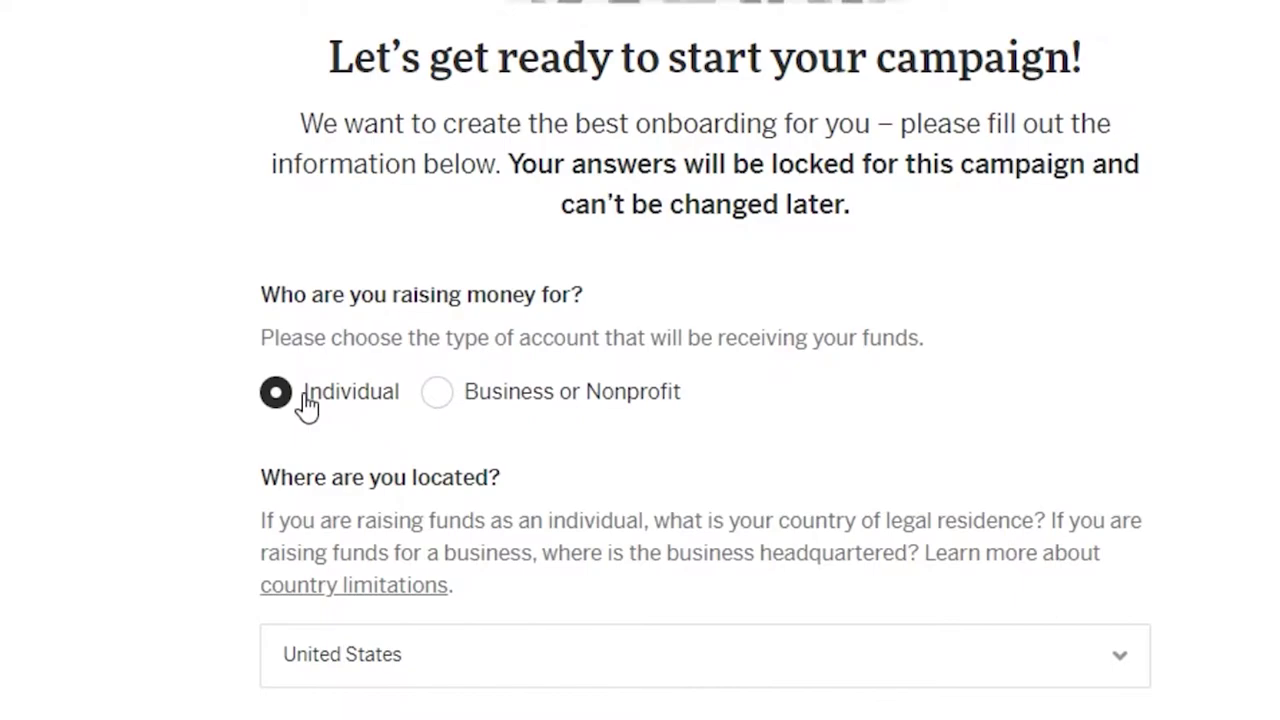
scroll(695, 452, down, 2)
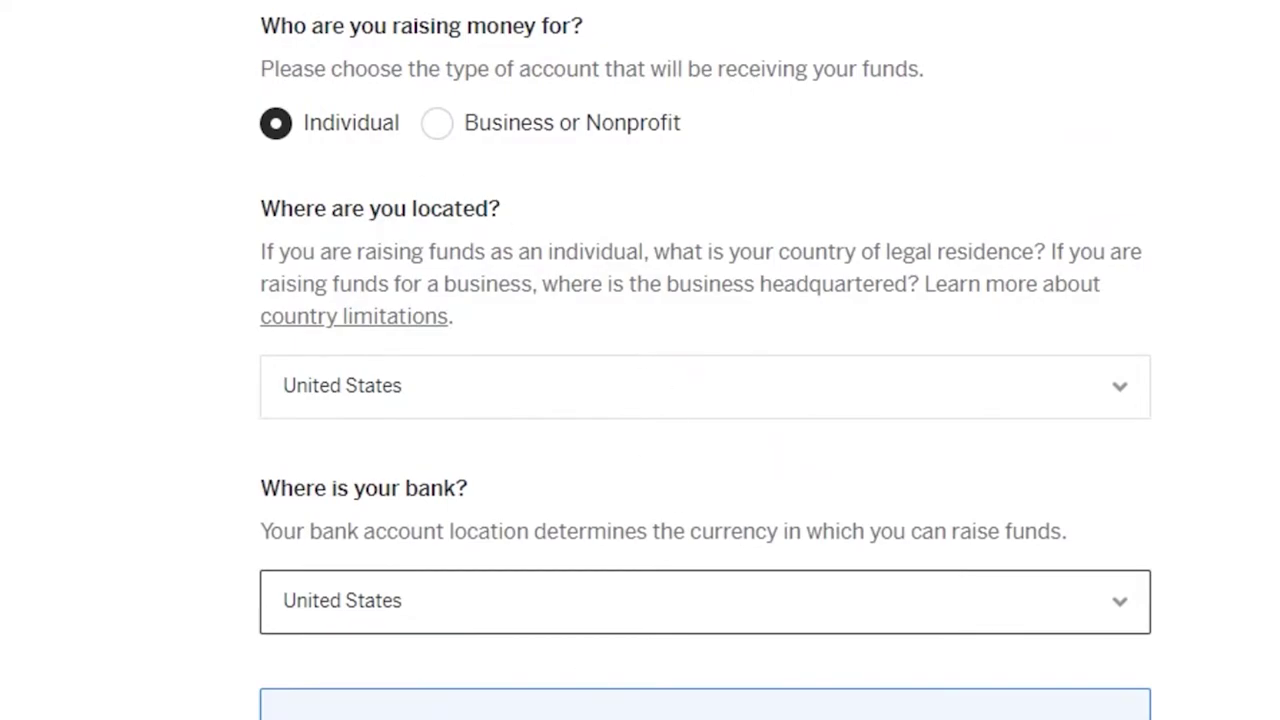
scroll(534, 657, down, 2)
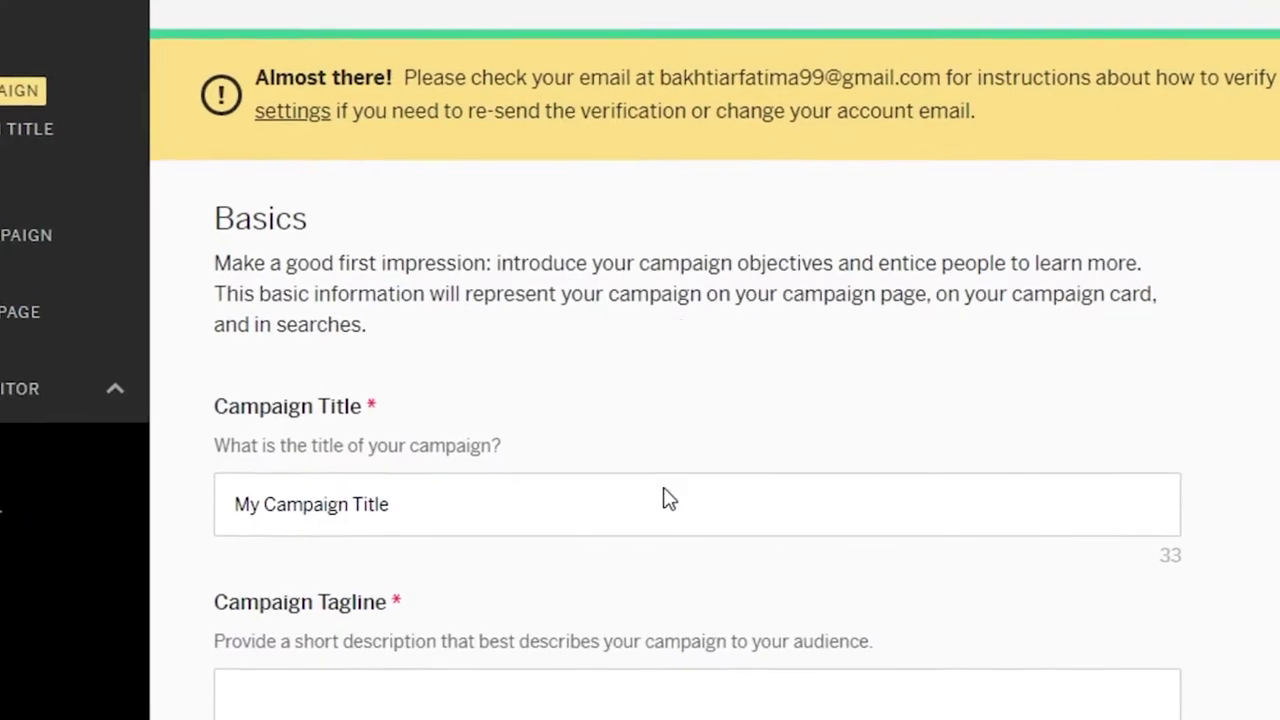
scroll(663, 497, down, 5)
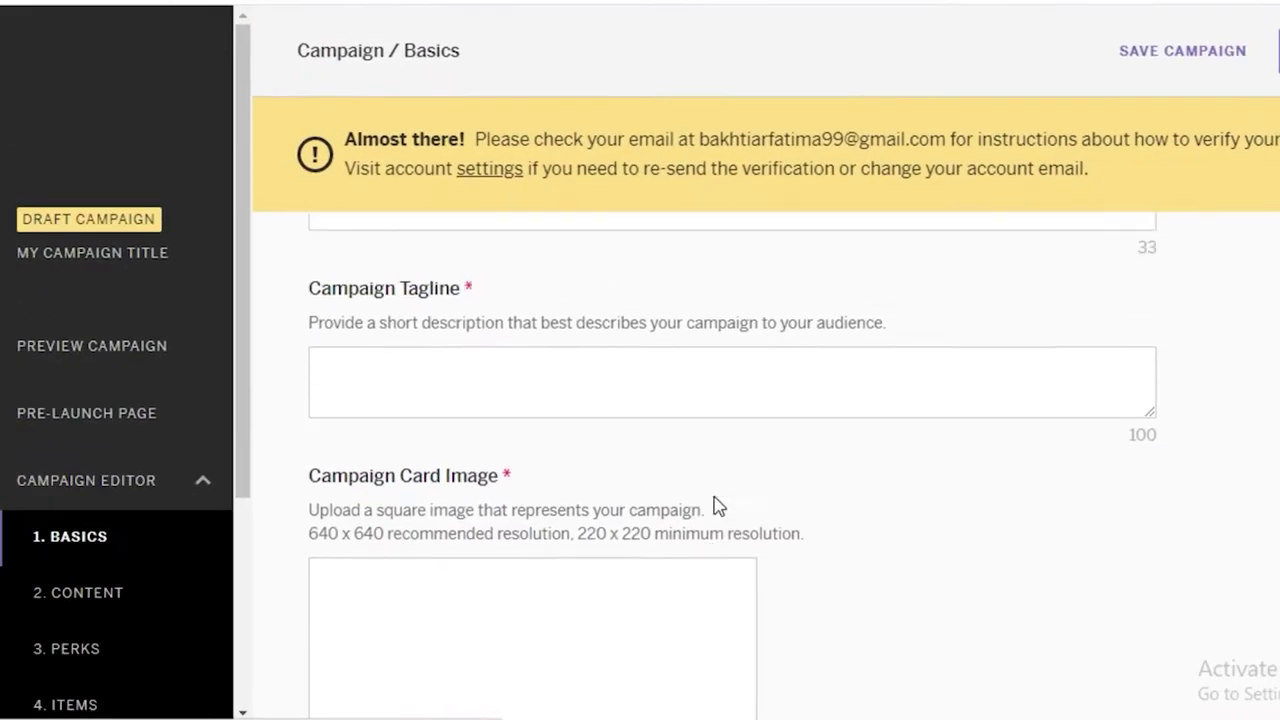
Replace the placeholder campaign title with 'Innovative Power Bank'.
scroll(722, 503, up, 3)
scroll(620, 440, down, 6)
scroll(551, 380, up, 5)
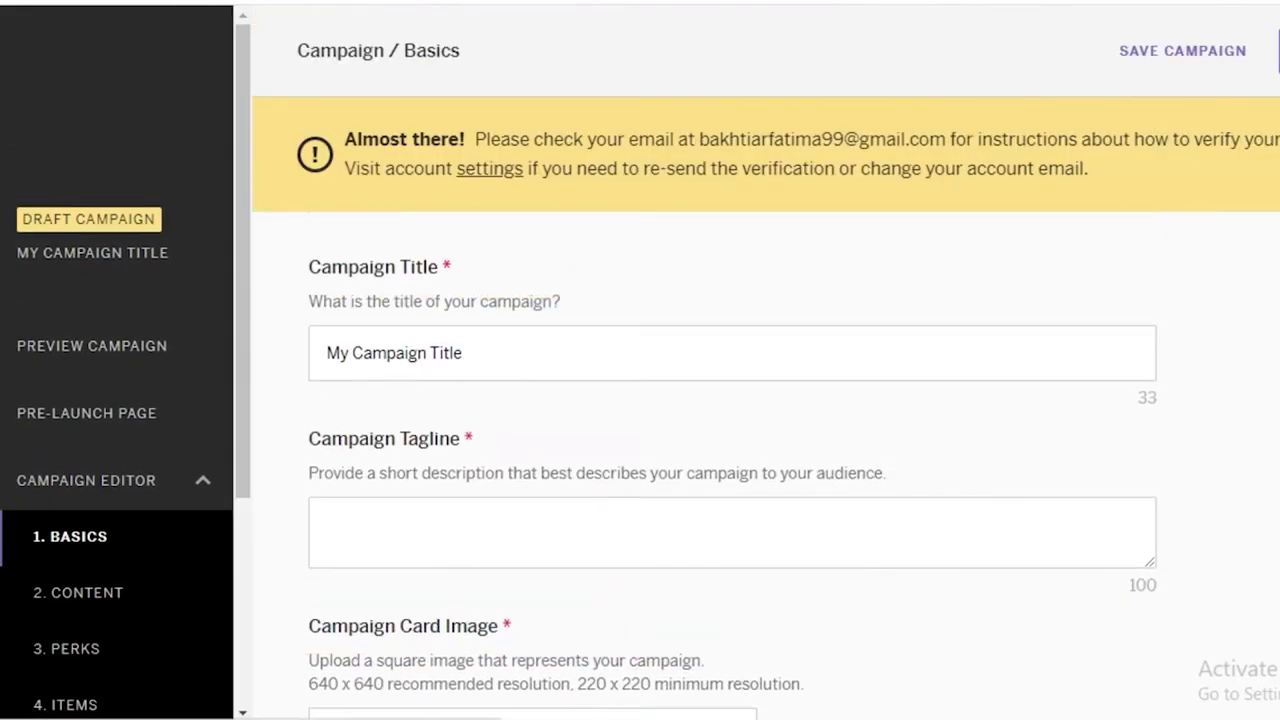
scroll(683, 420, down, 8)
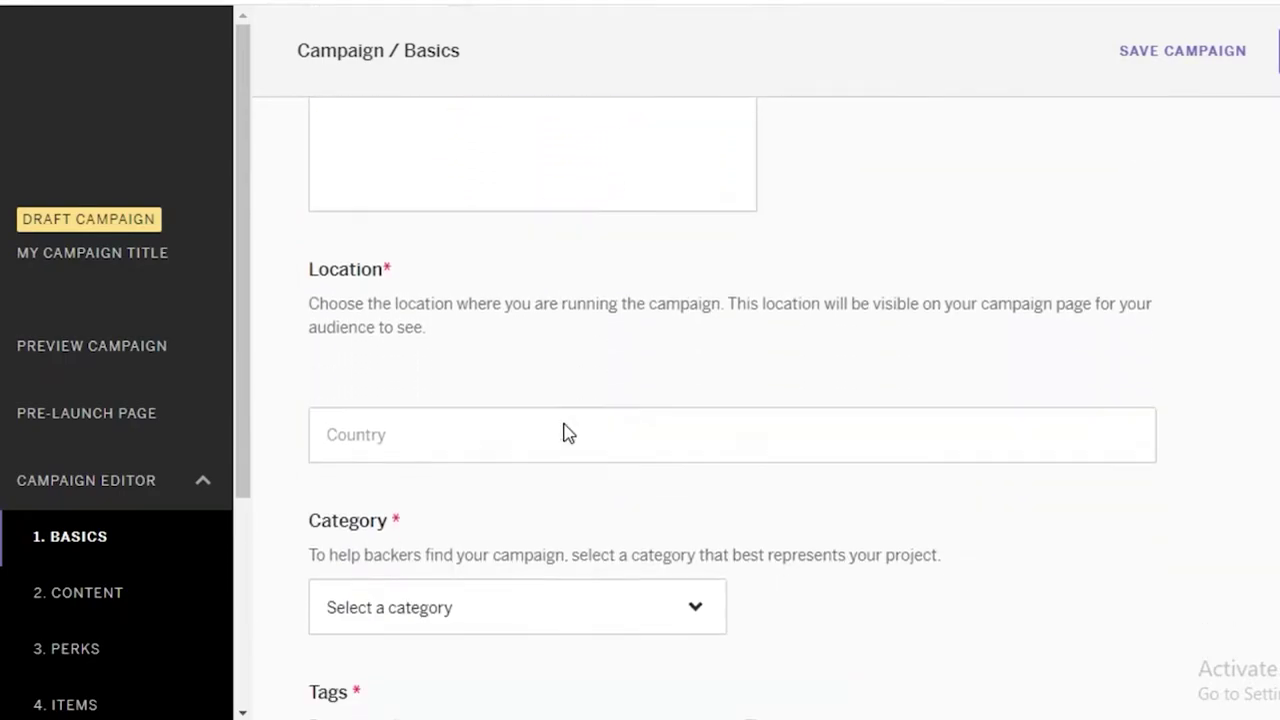
scroll(563, 440, up, 10)
click(491, 487)
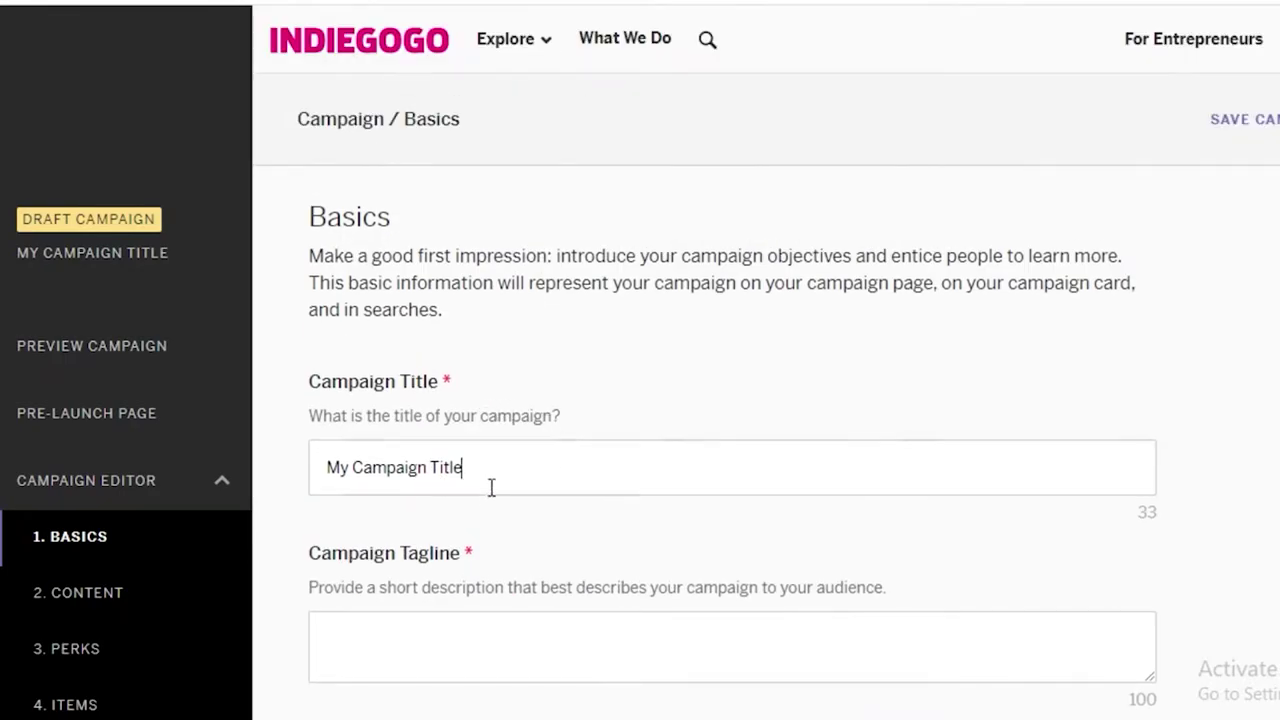
triple_click(491, 487)
text(Innova)
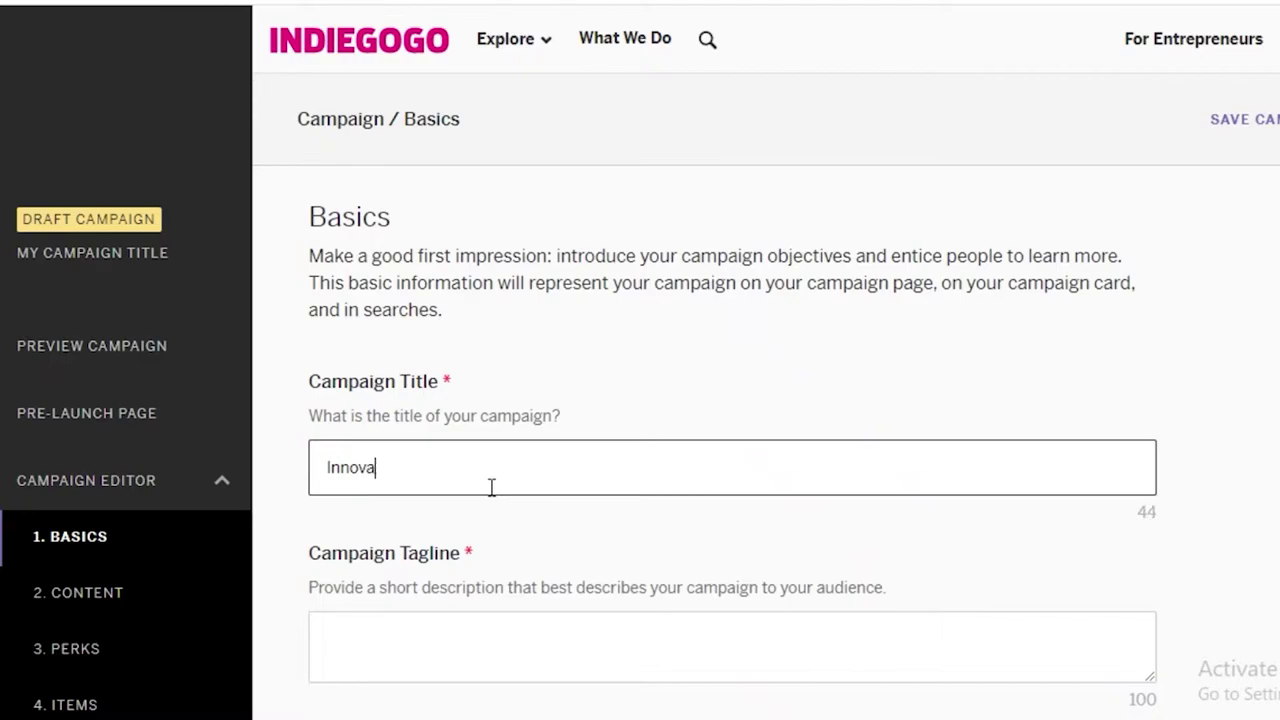
text(tive Power Bank)
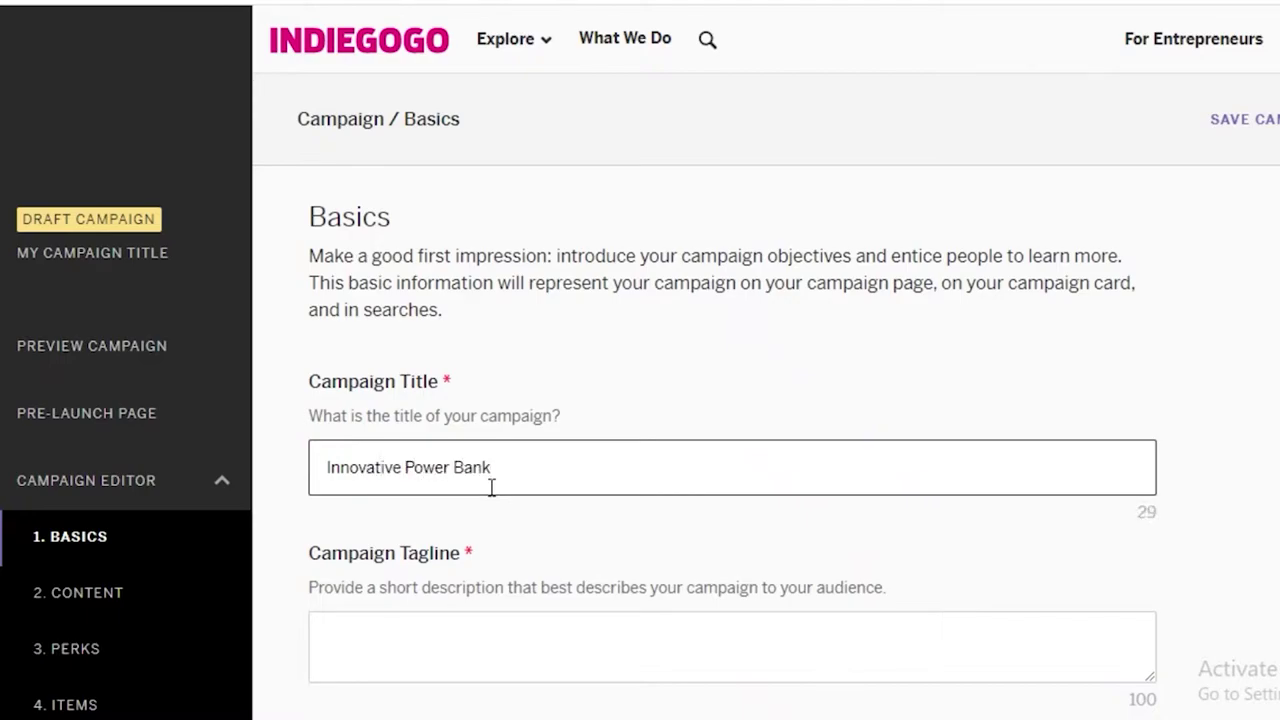
Enter the campaign tagline 'Charge in one minute'.
scroll(589, 449, down, 2)
click(497, 433)
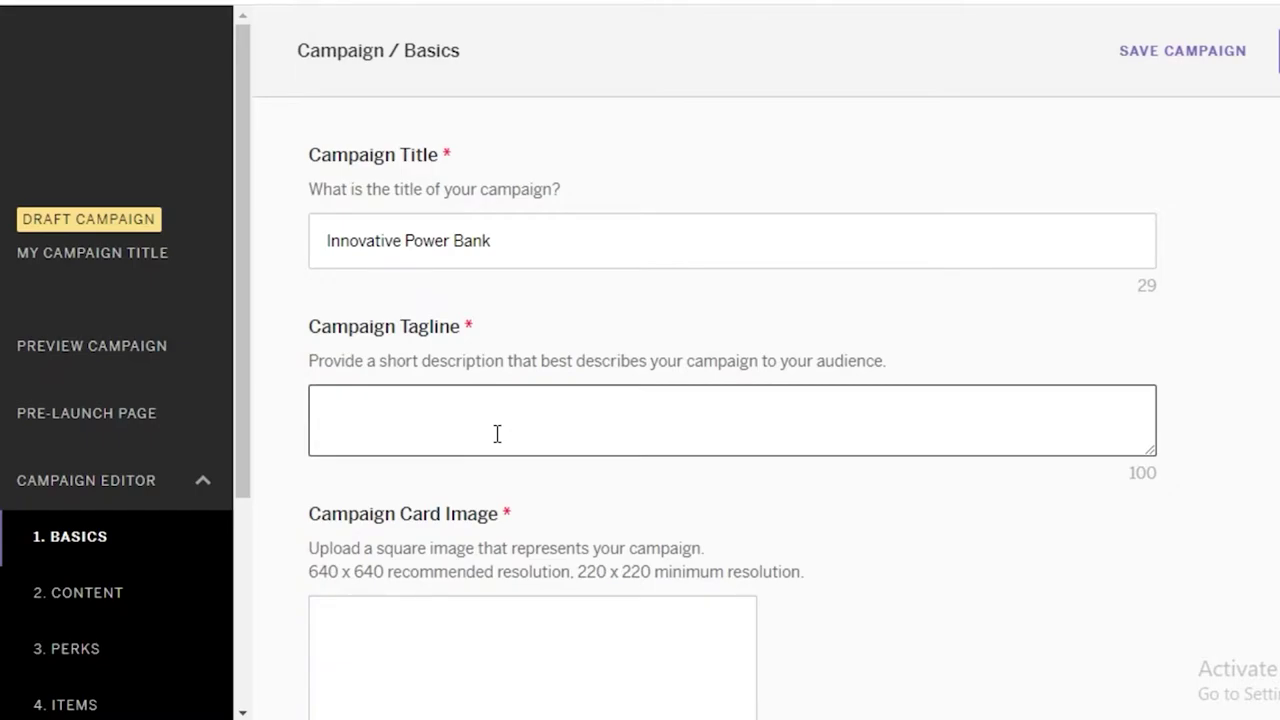
text(Charge in one)
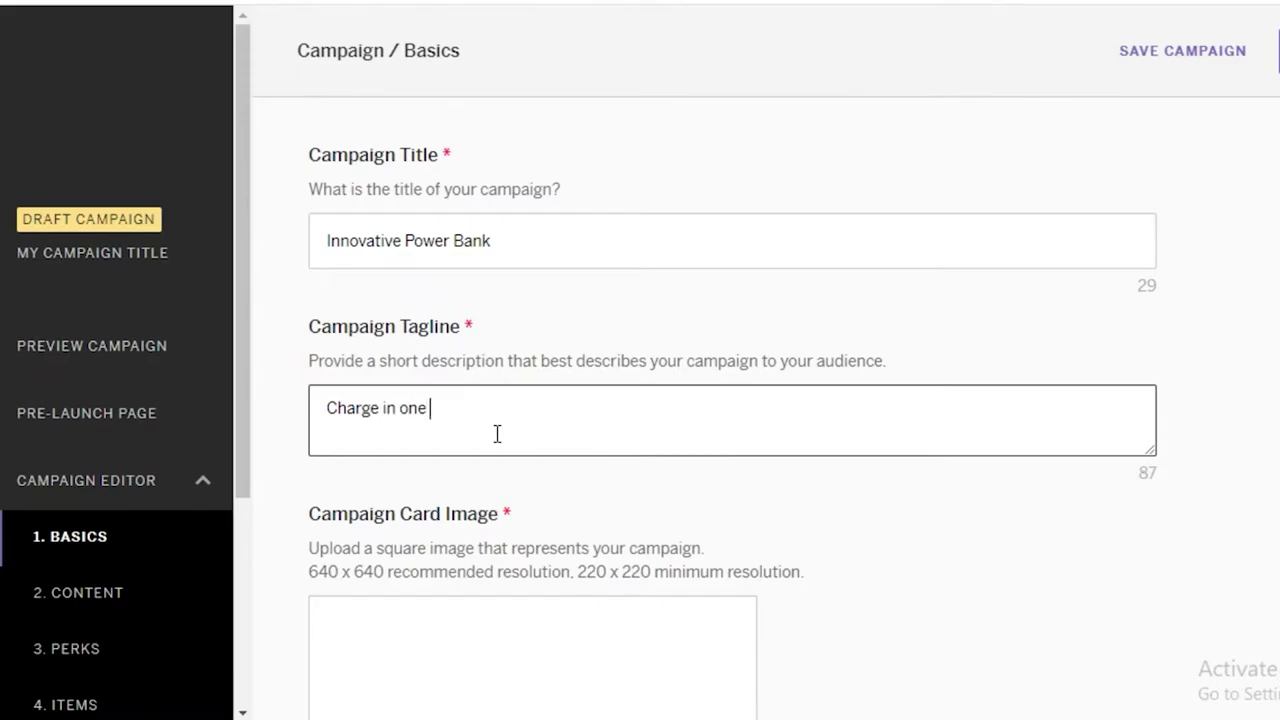
text( minute)
scroll(500, 450, down, 2)
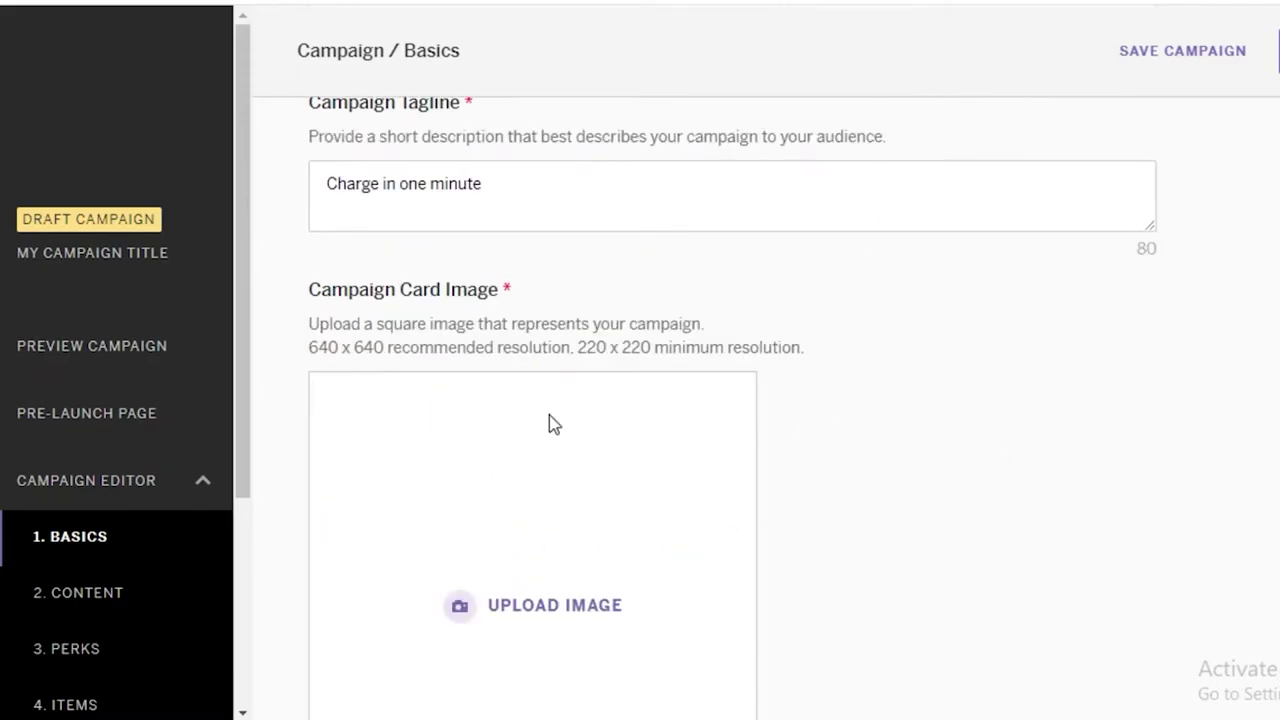
Open the card image file picker and cancel it without uploading an image.
click(556, 640)
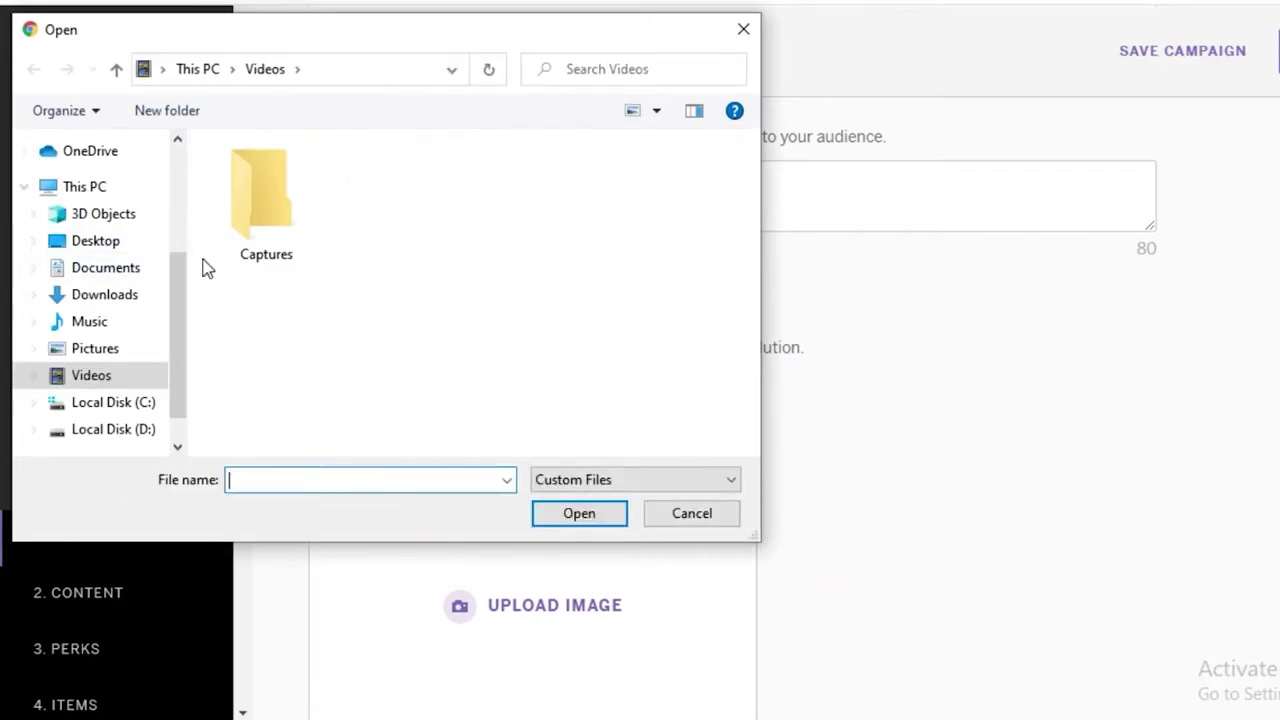
click(700, 520)
scroll(1110, 348, down, 1)
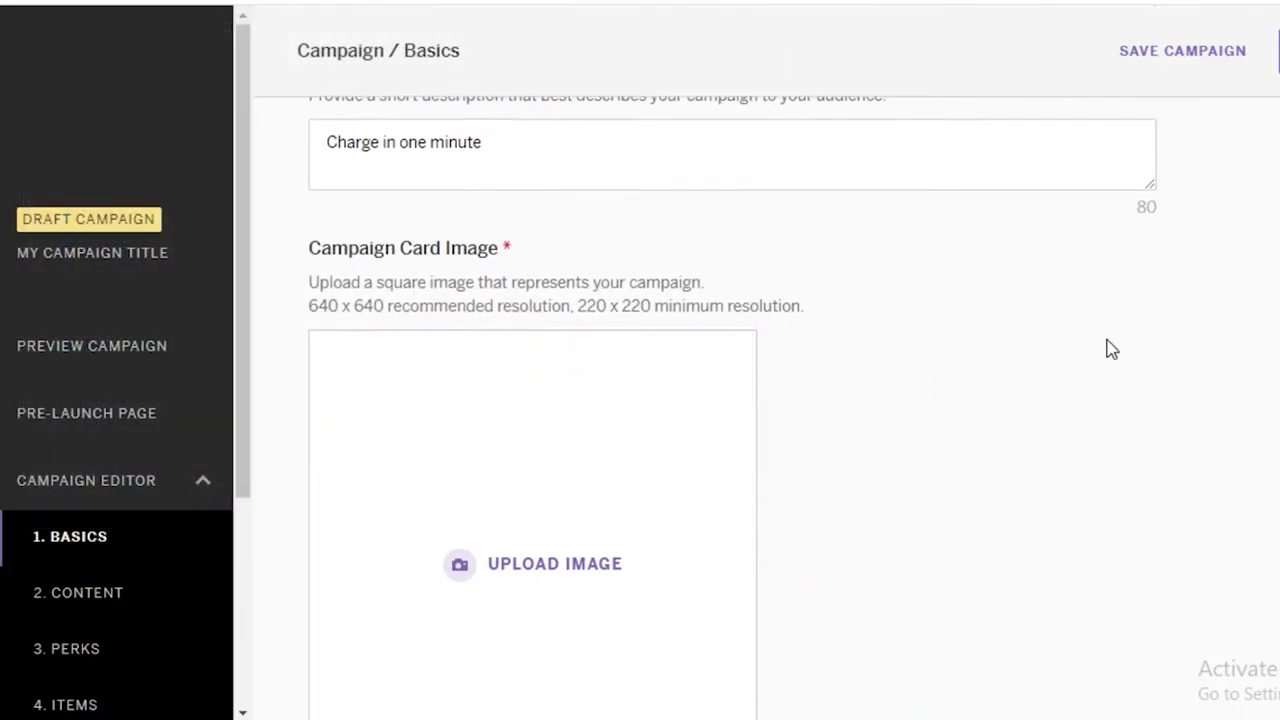
scroll(823, 343, down, 2)
scroll(762, 336, down, 5)
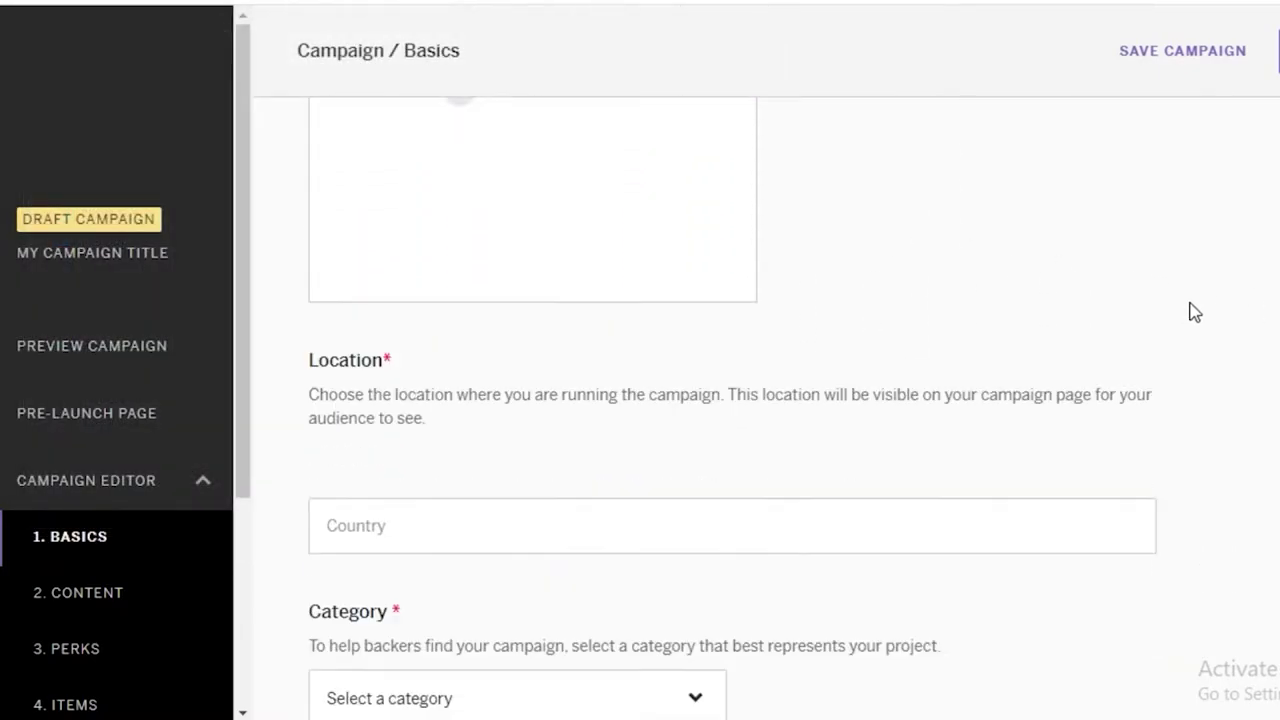
Dismiss the Country suggestions without choosing one, leaving Country empty.
click(443, 264)
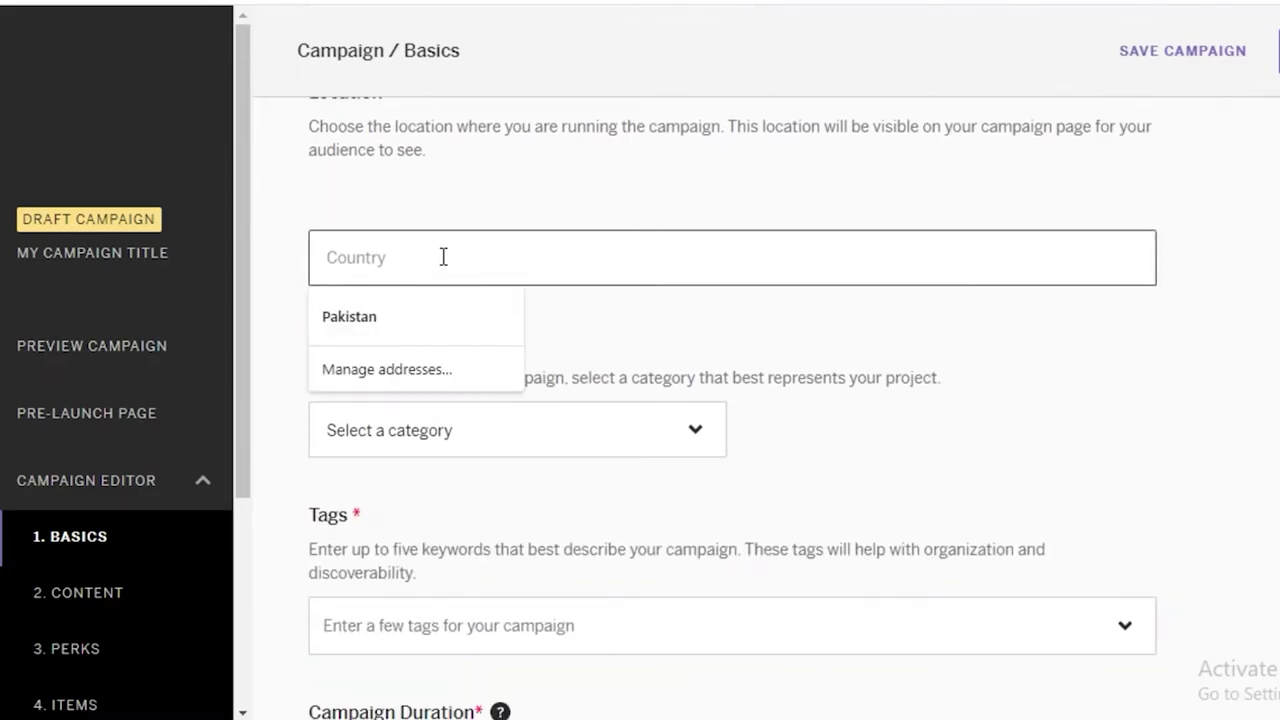
click(591, 206)
scroll(600, 230, up, 1)
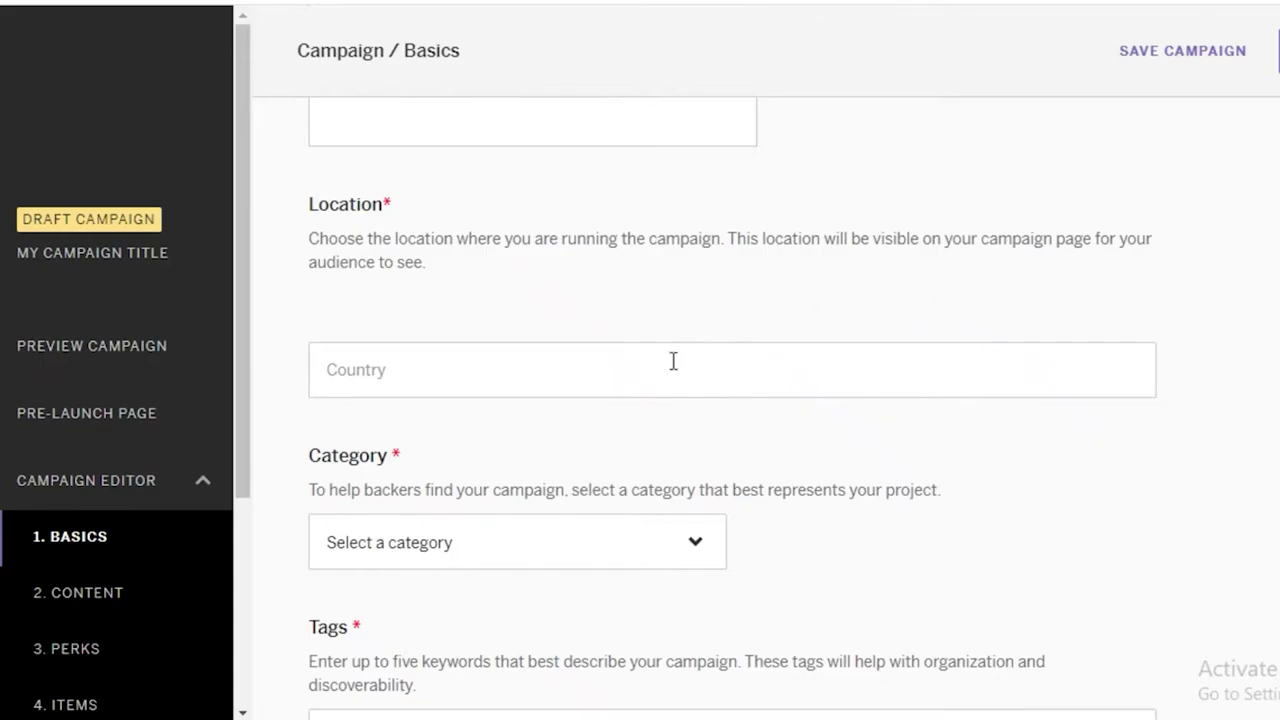
scroll(673, 361, down, 1)
Choose Energy & Green Tech under Tech & Innovation in the Category list.
click(529, 443)
scroll(620, 378, down, 2)
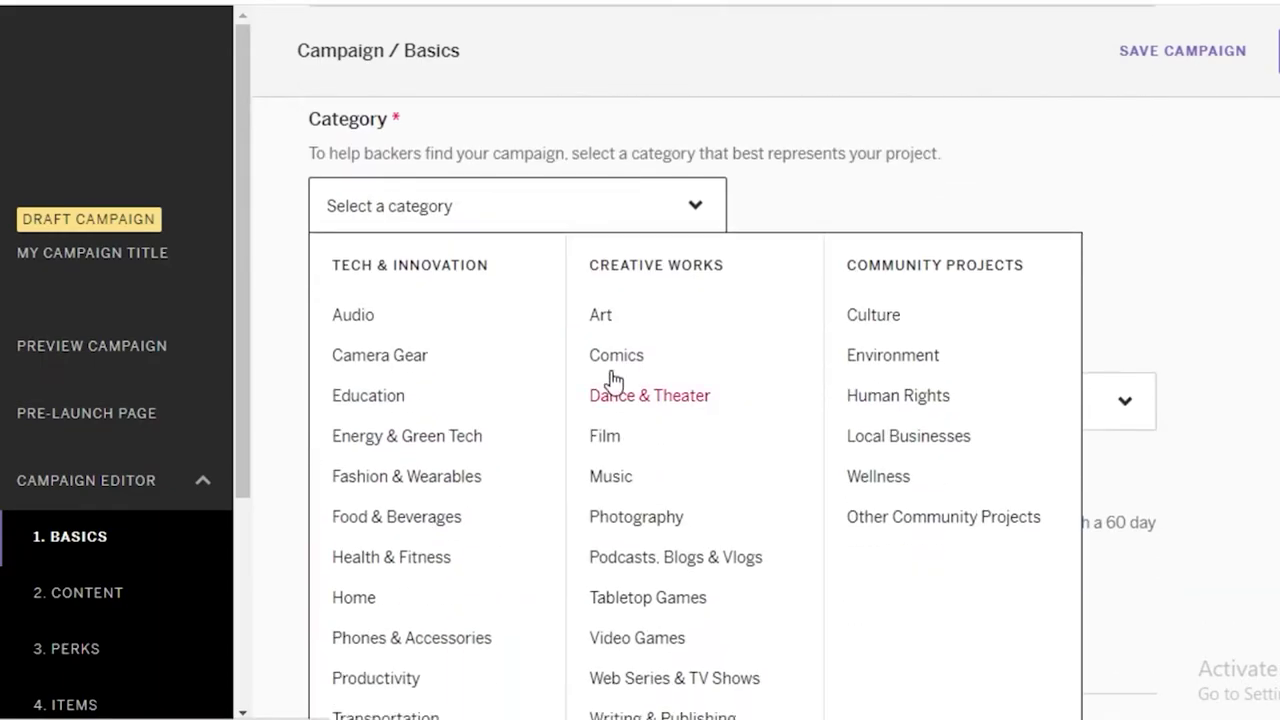
scroll(430, 300, down, 2)
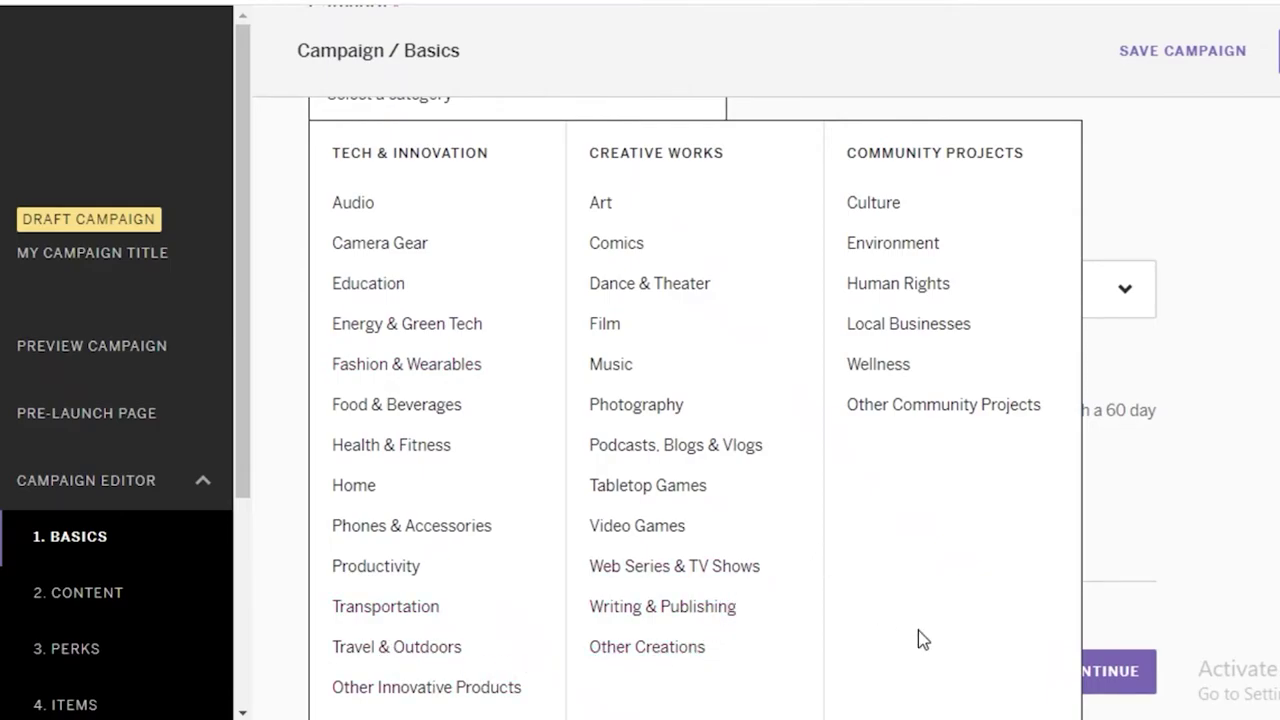
scroll(880, 550, down, 2)
scroll(834, 457, up, 1)
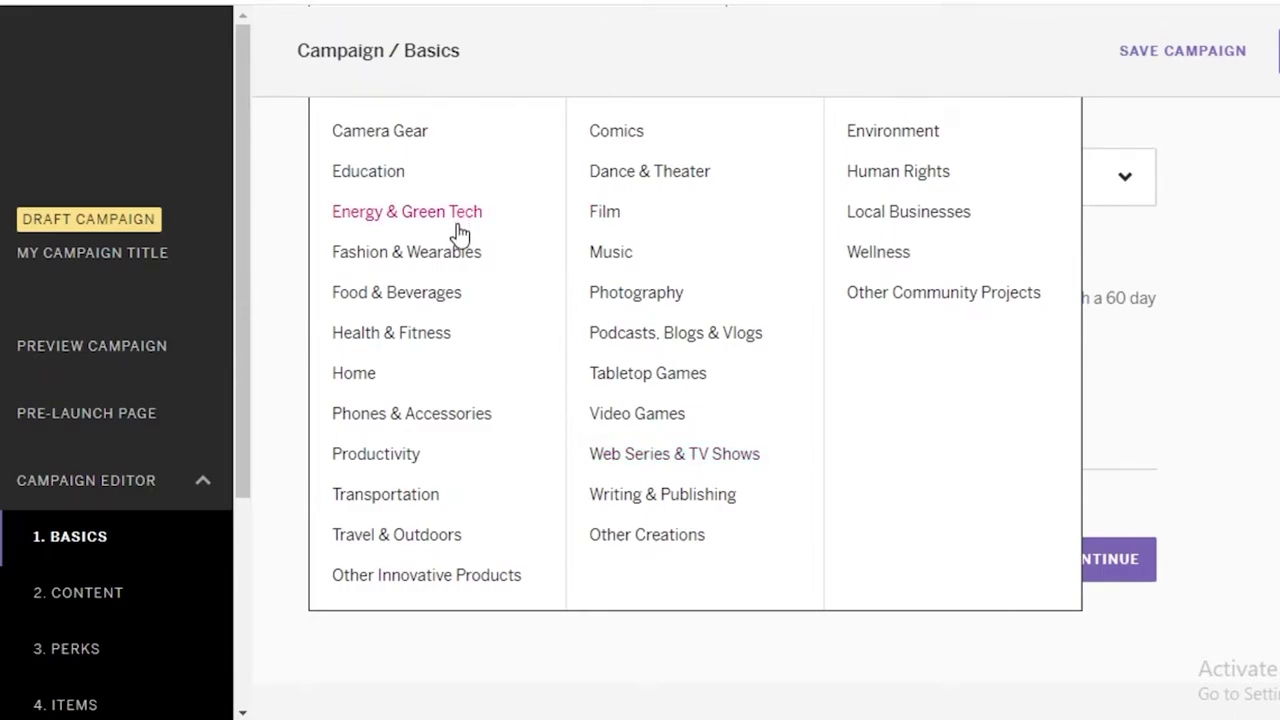
scroll(459, 232, up, 1)
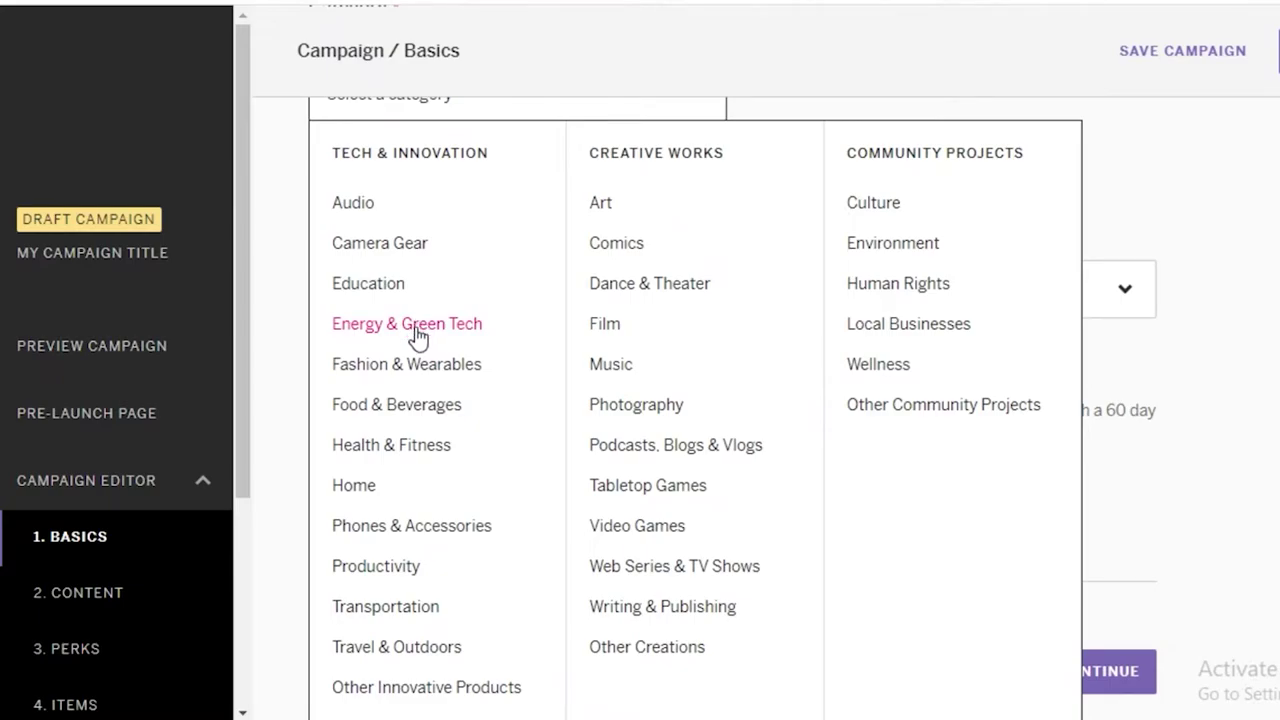
click(430, 324)
scroll(830, 256, down, 1)
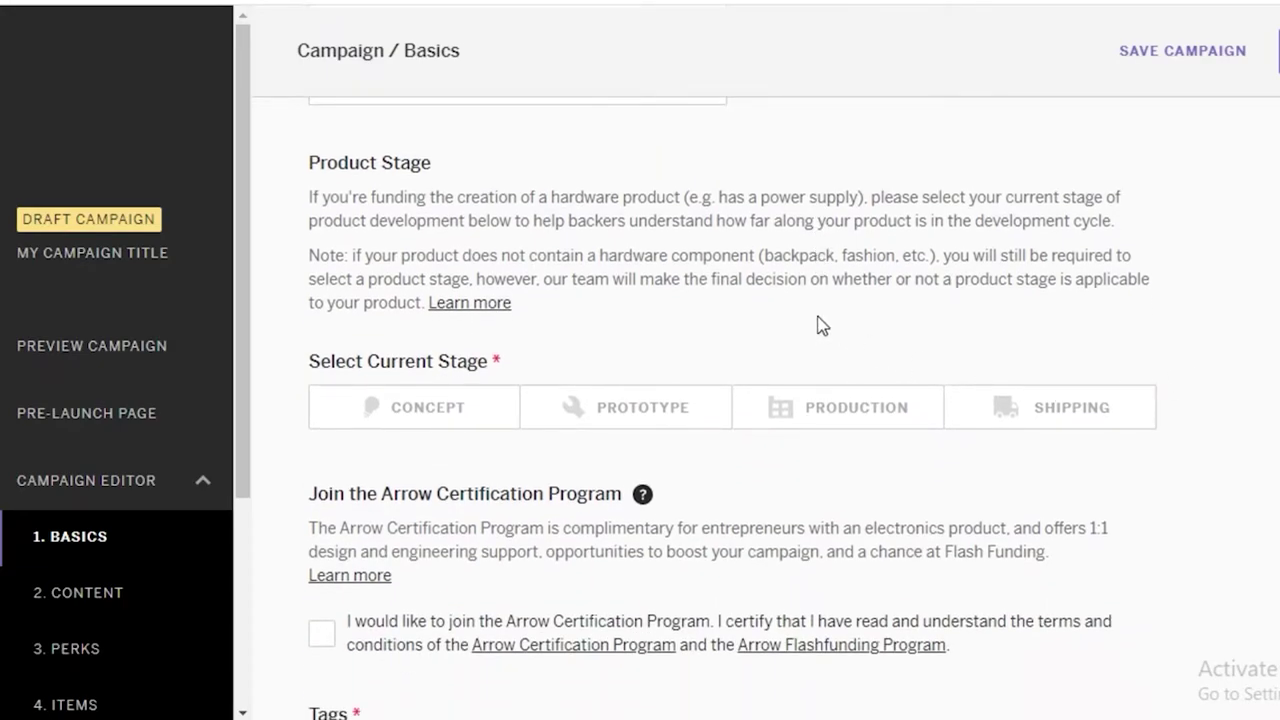
Set the current product stage to Shipping, after trying Concept, Prototype and Production.
click(391, 412)
click(672, 421)
click(763, 412)
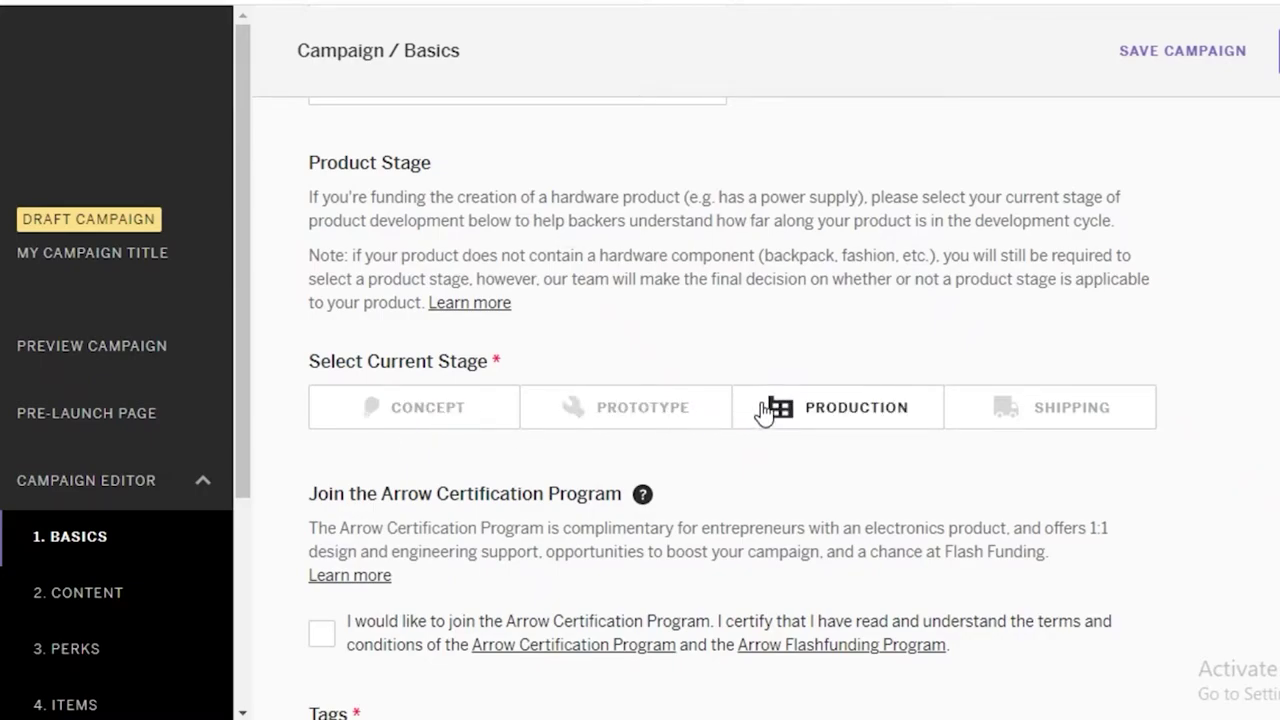
click(1092, 405)
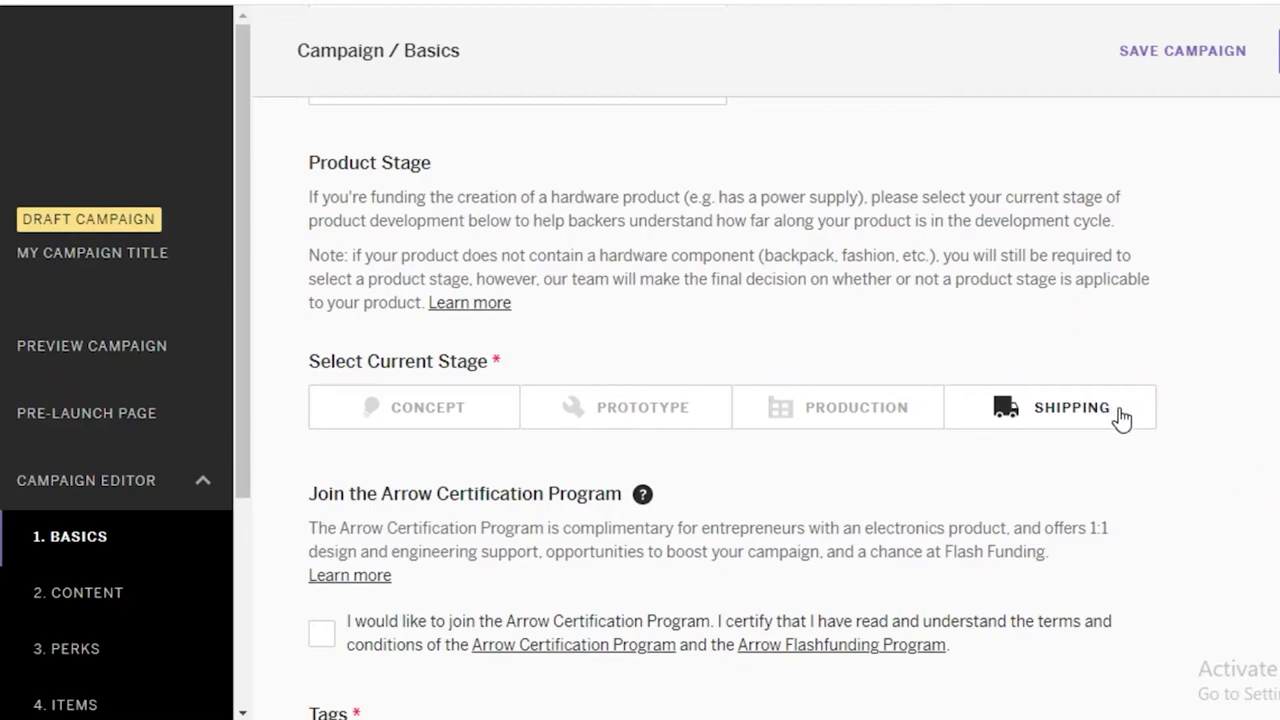
scroll(340, 342, down, 7)
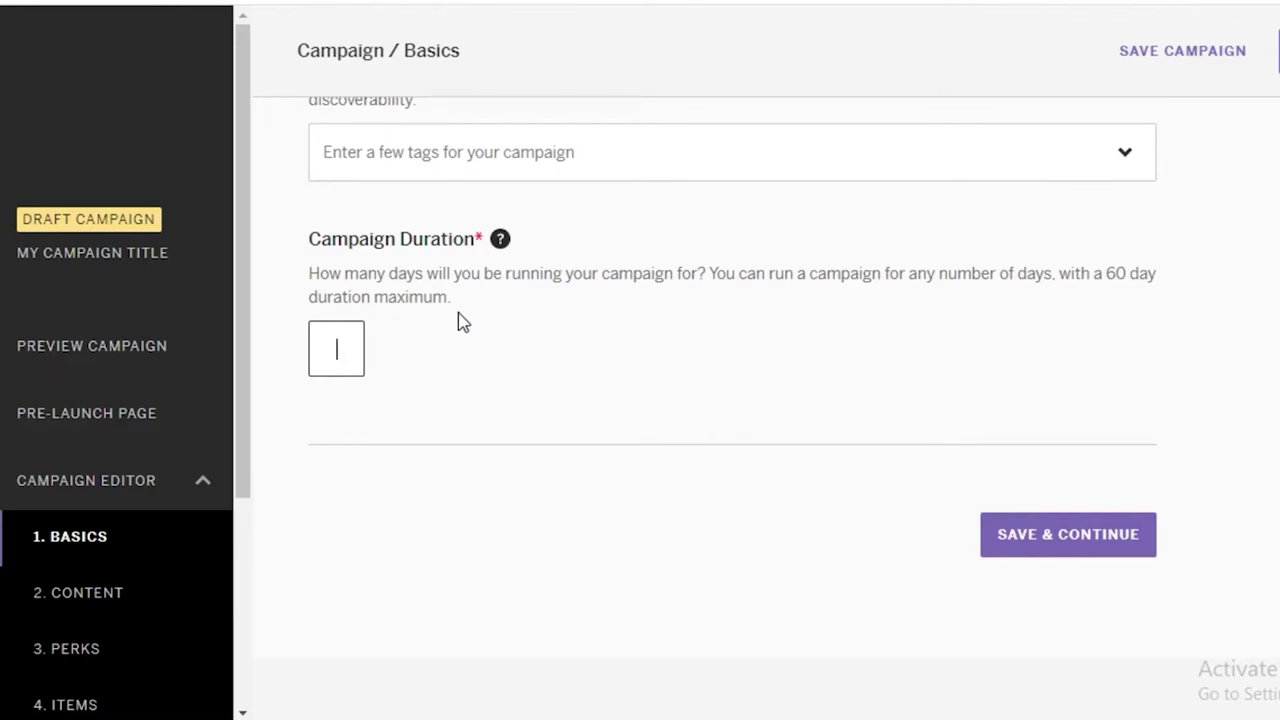
Leave Campaign Duration empty and save the draft campaign.
click(481, 302)
scroll(520, 285, up, 3)
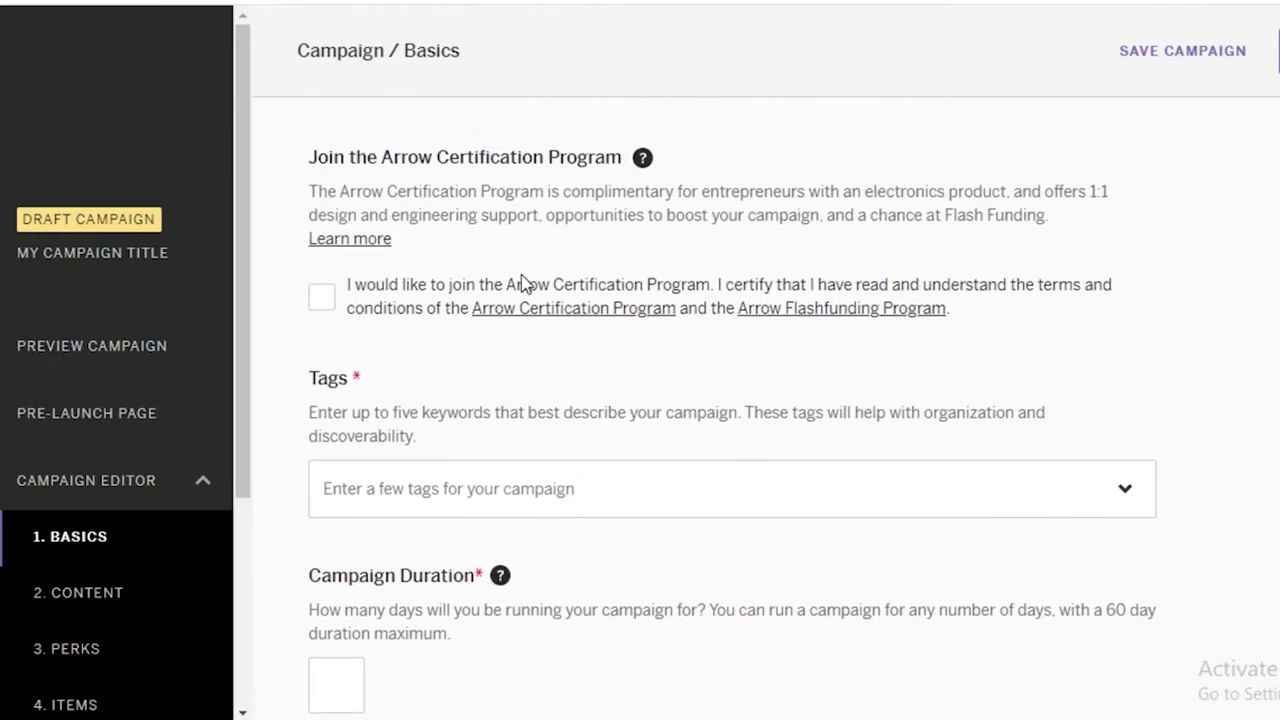
scroll(520, 285, up, 10)
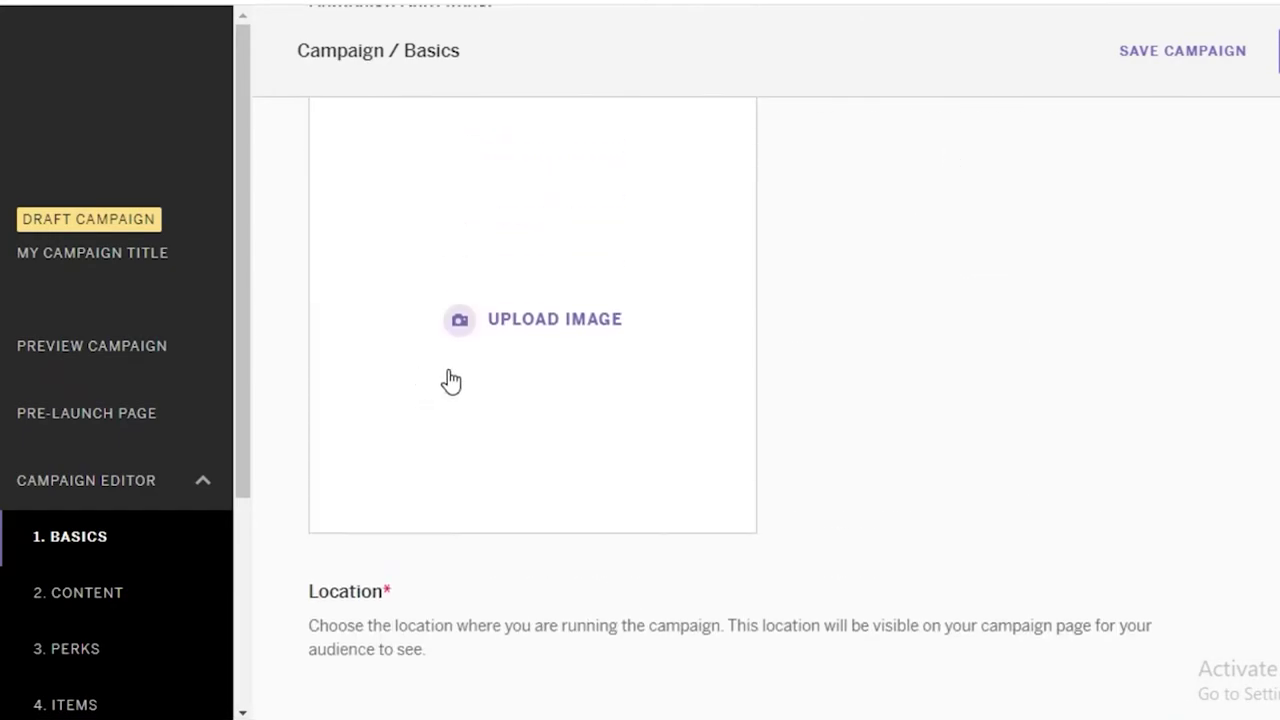
scroll(451, 381, up, 6)
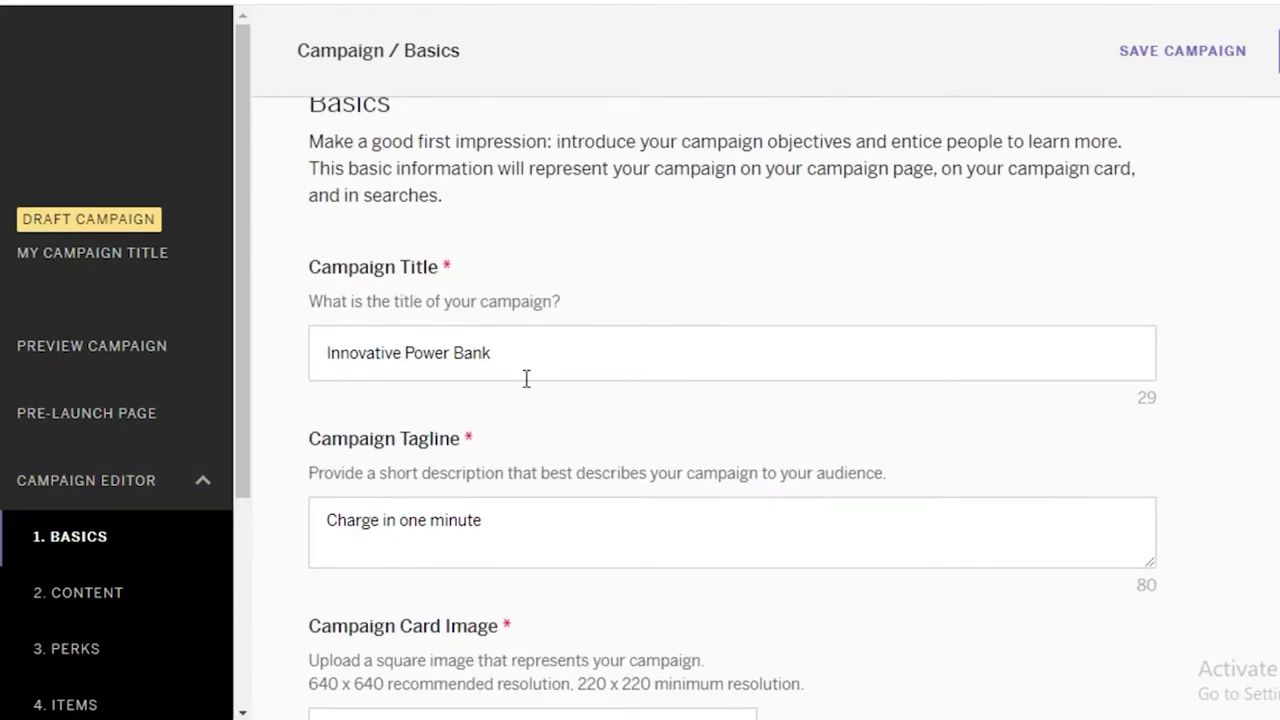
scroll(506, 406, down, 3)
scroll(371, 260, up, 1)
scroll(680, 280, down, 2)
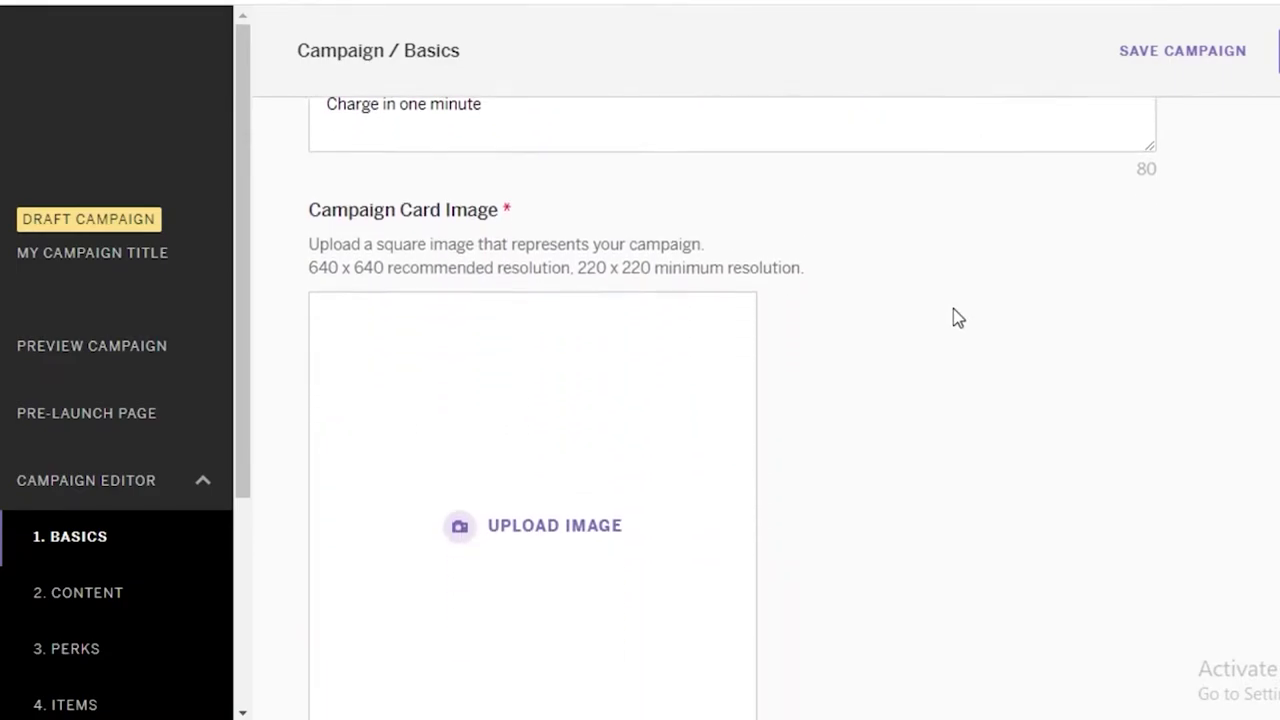
scroll(951, 317, down, 8)
scroll(953, 340, down, 2)
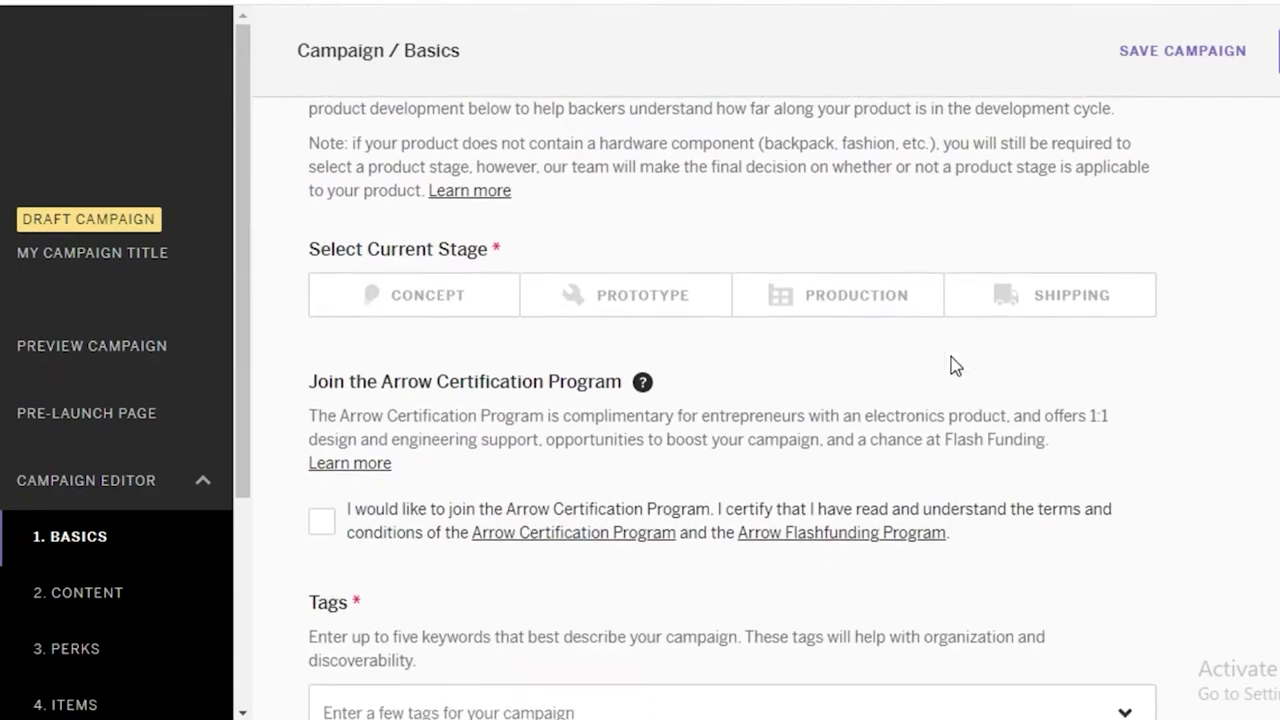
scroll(714, 206, down, 5)
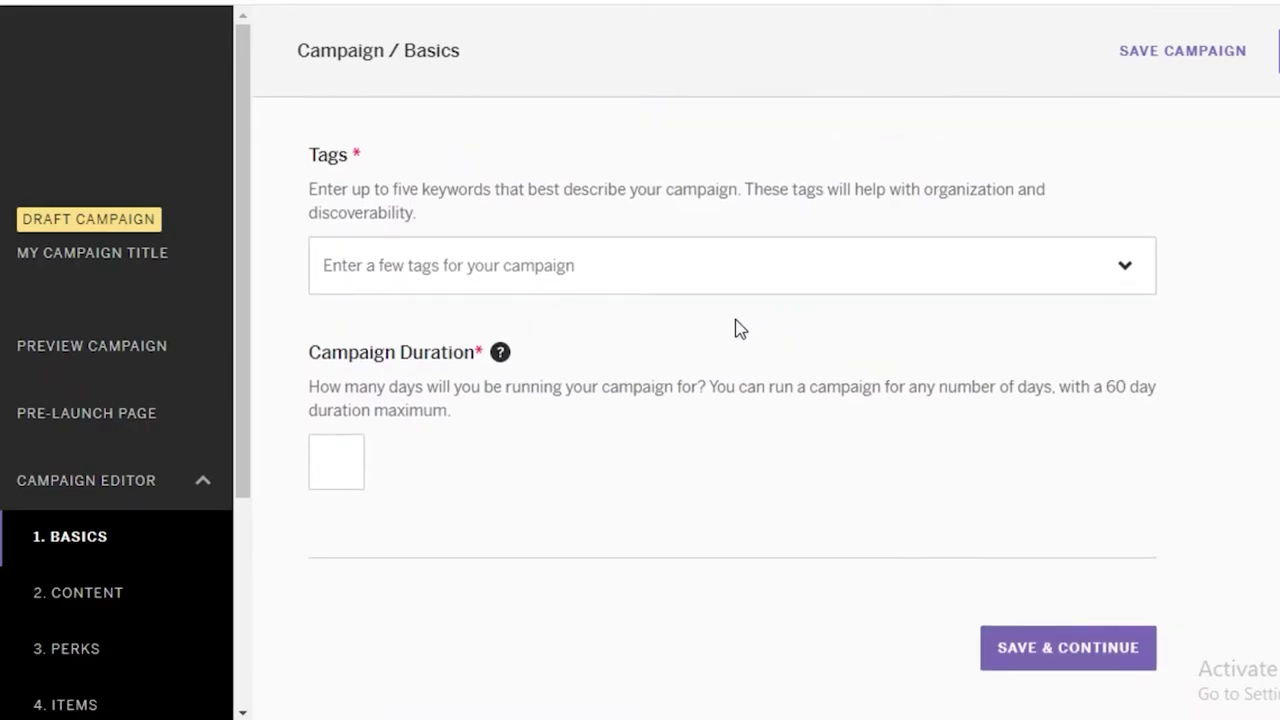
scroll(514, 323, up, 5)
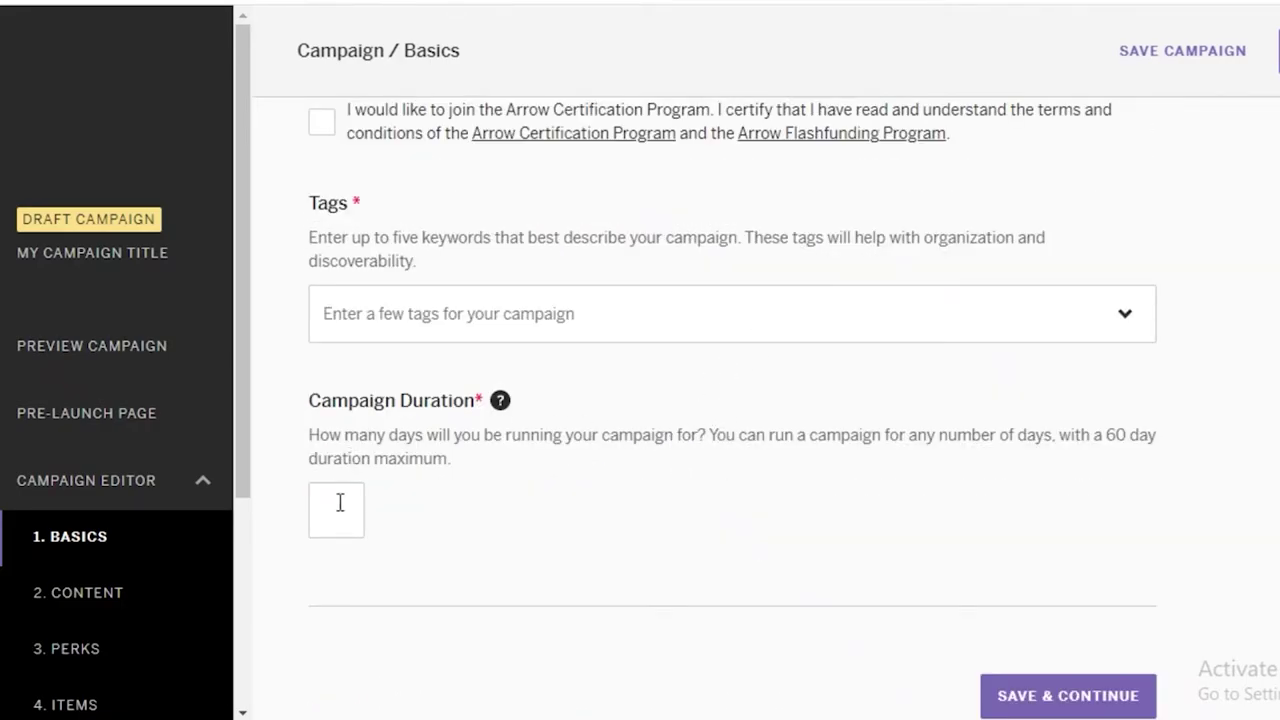
scroll(470, 480, up, 5)
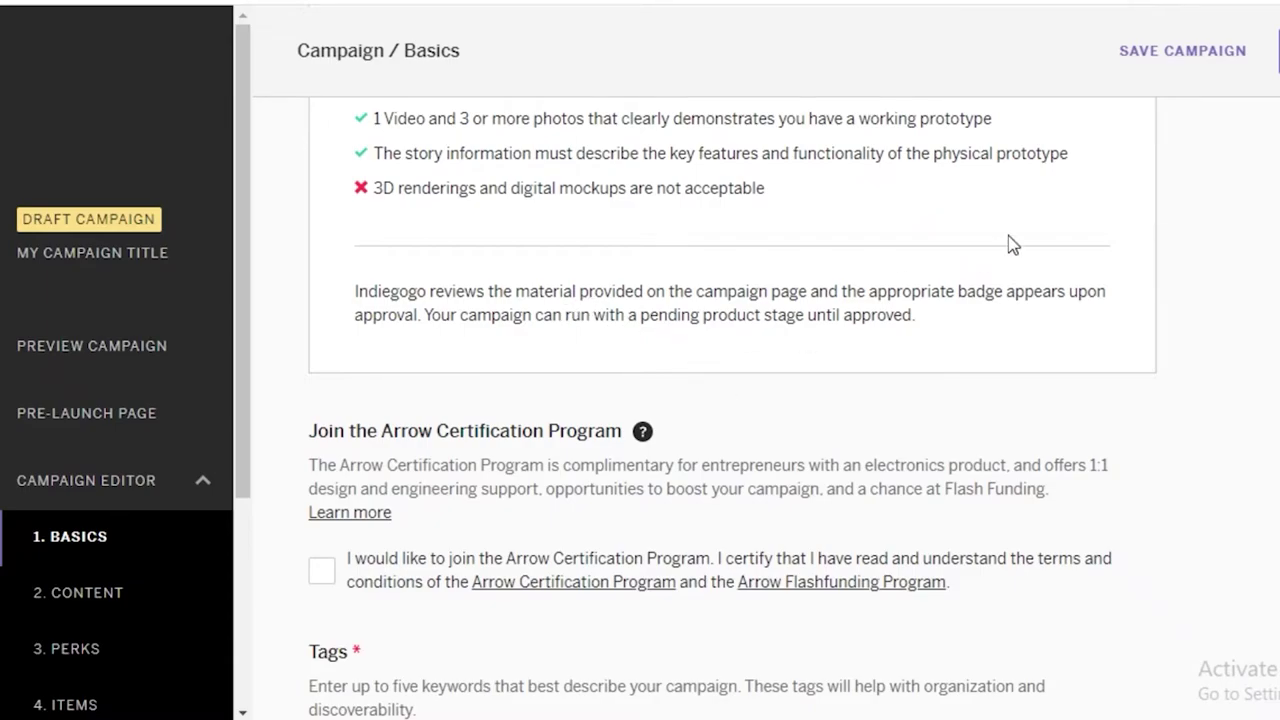
scroll(931, 320, down, 5)
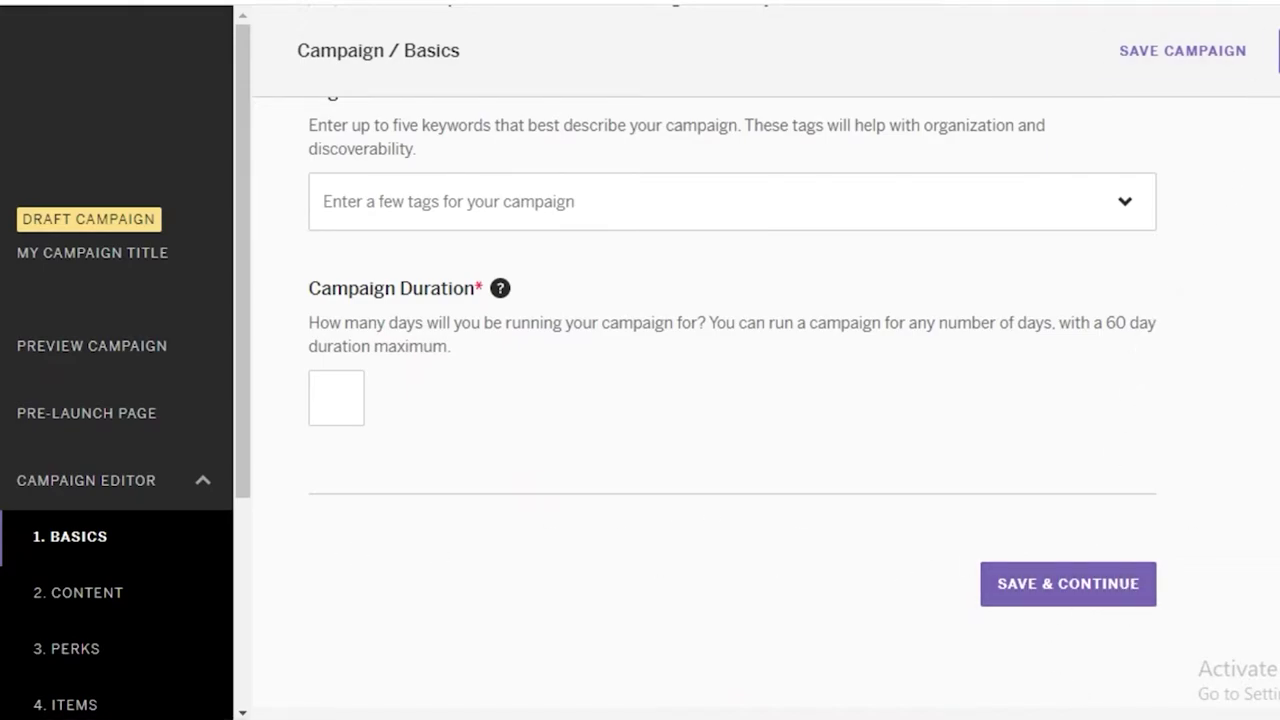
click(1201, 62)
scroll(190, 365, down, 3)
View the Content section's video URL step, then move on to the empty Perks section.
click(108, 293)
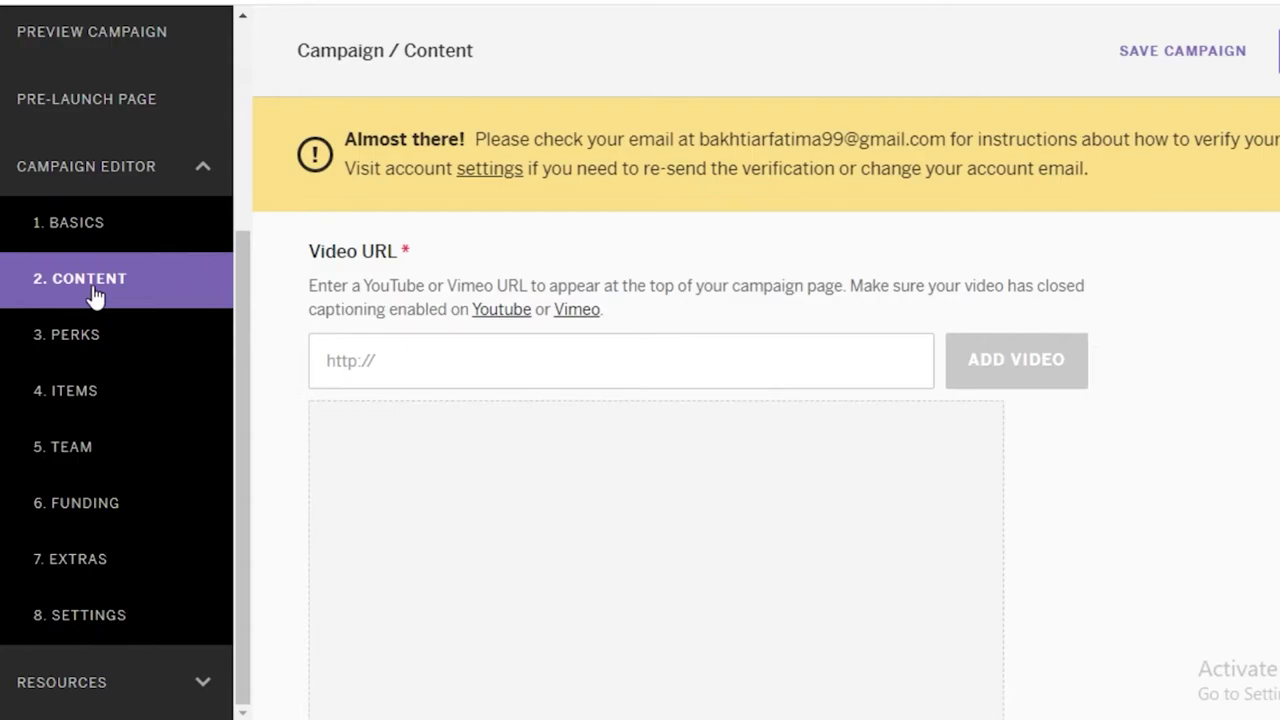
click(124, 345)
scroll(357, 294, down, 5)
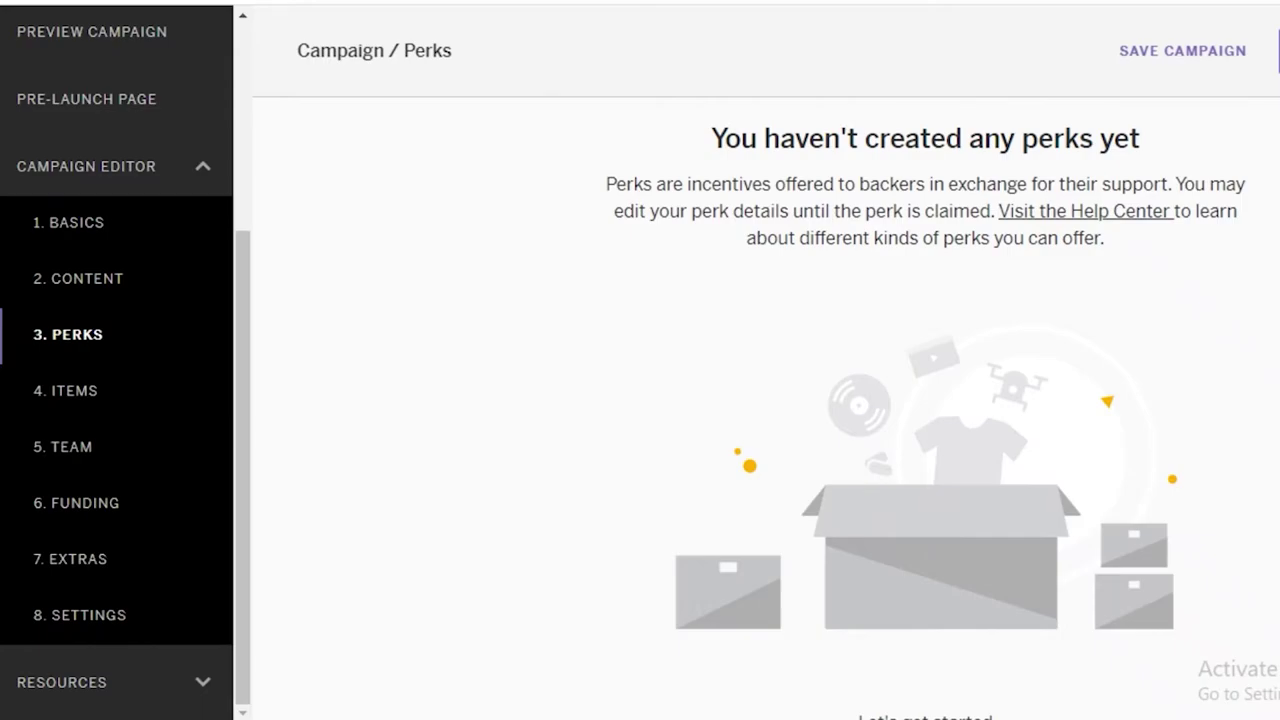
Pass the empty Items section and scroll the Team section to Support Email Address.
click(103, 393)
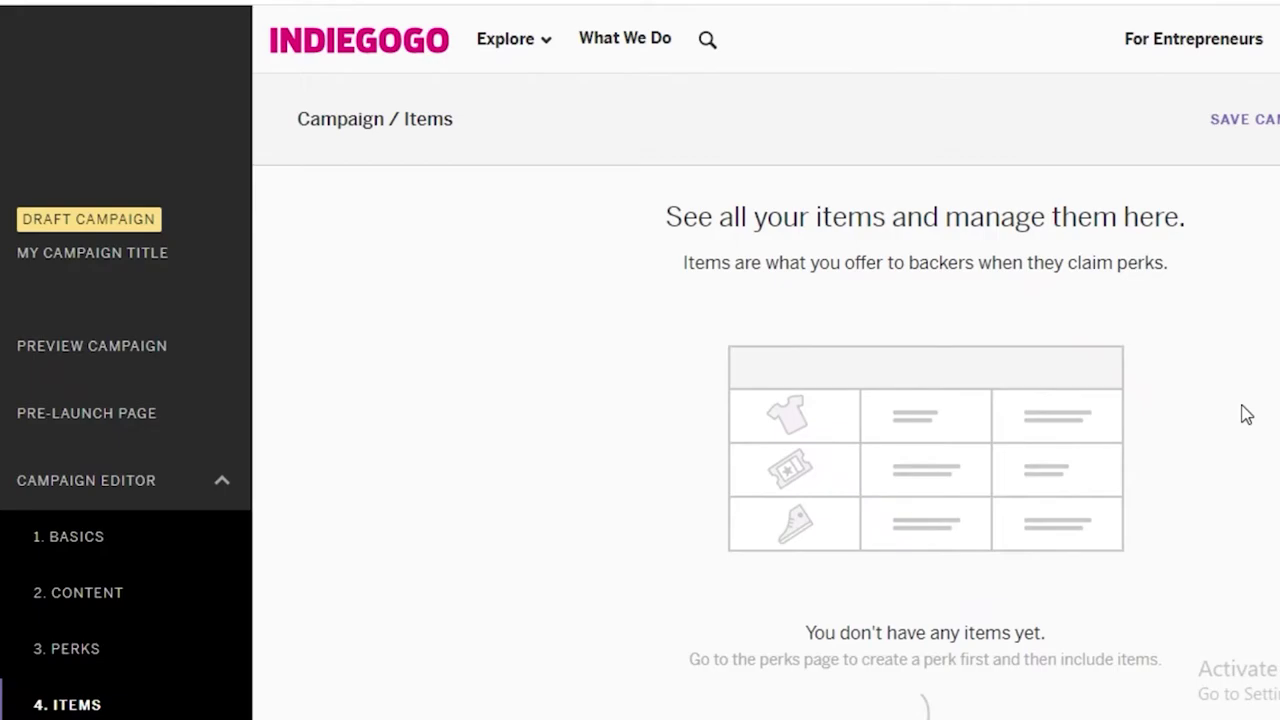
scroll(357, 597, down, 10)
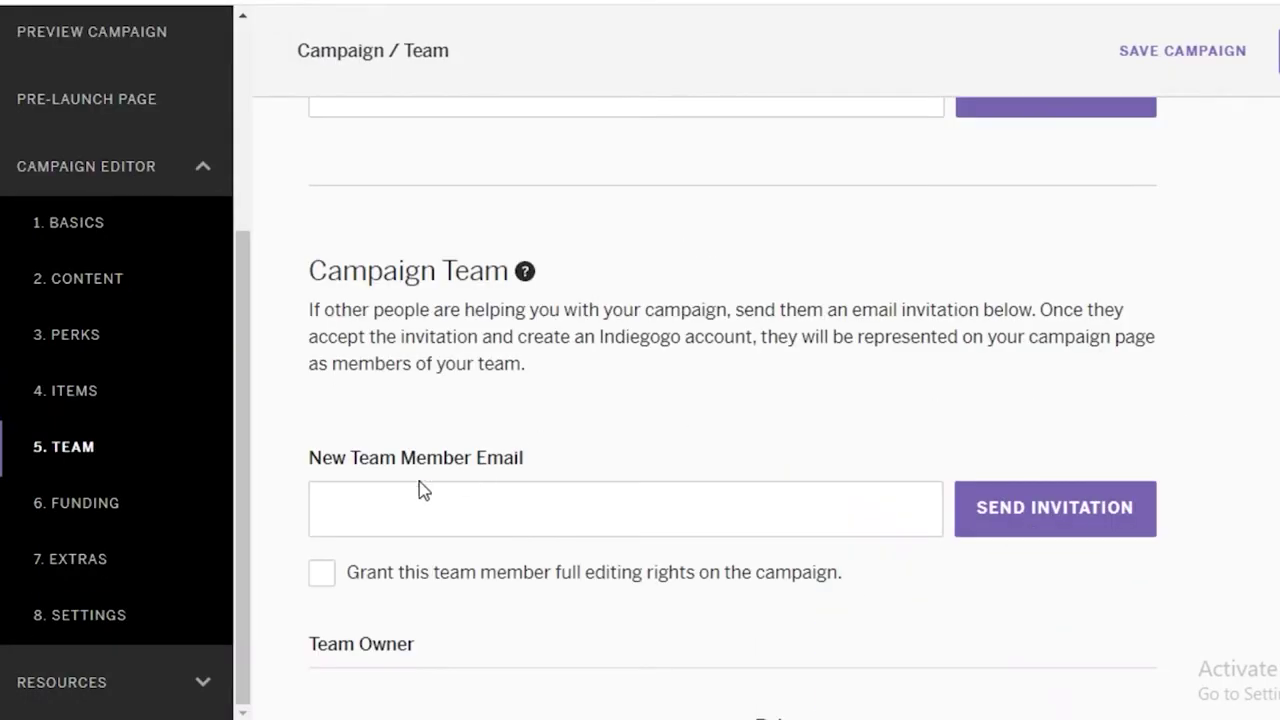
scroll(461, 305, down, 2)
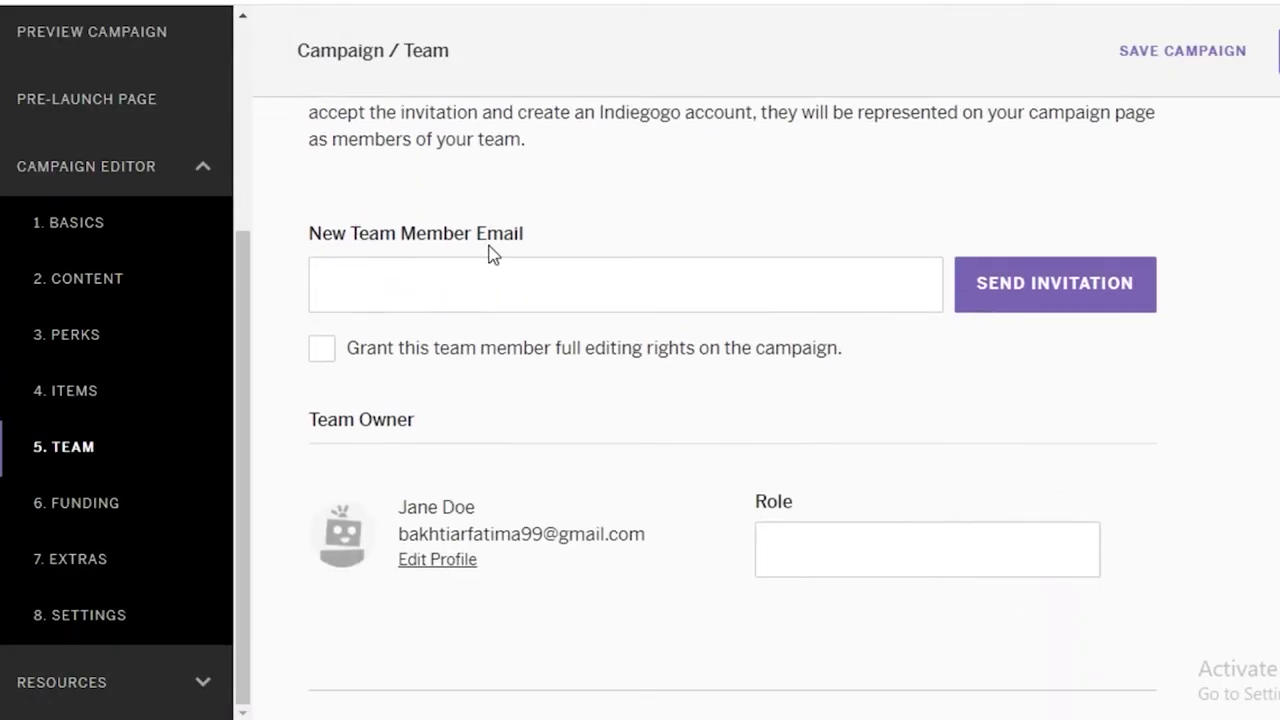
scroll(500, 380, up, 2)
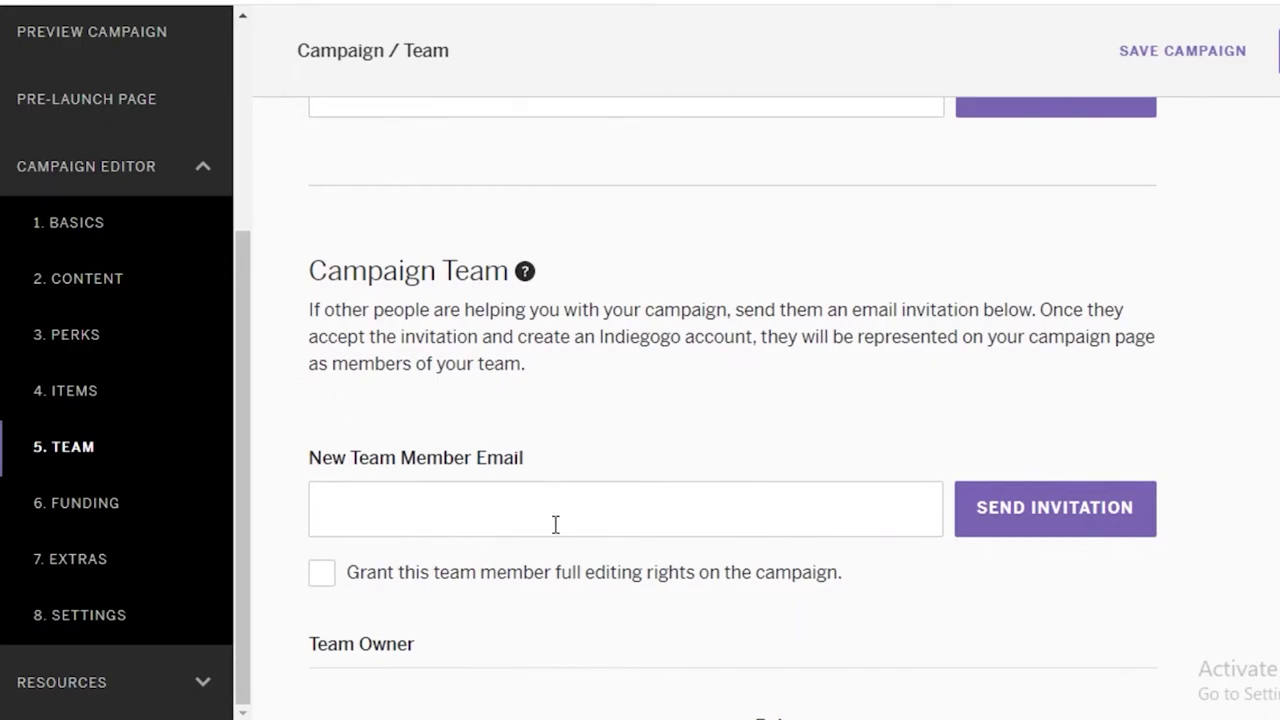
scroll(620, 490, up, 4)
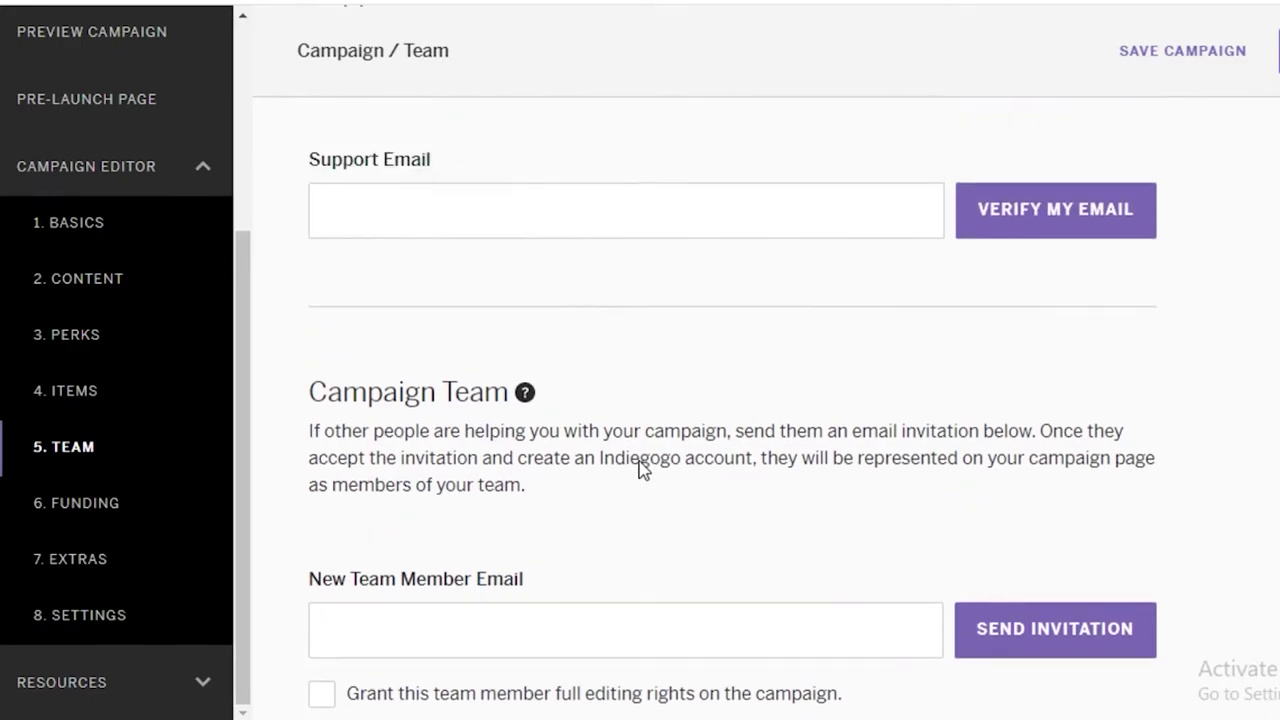
Review Funding: fixed funding type, $500 USD goal and funds recipient verification.
click(168, 522)
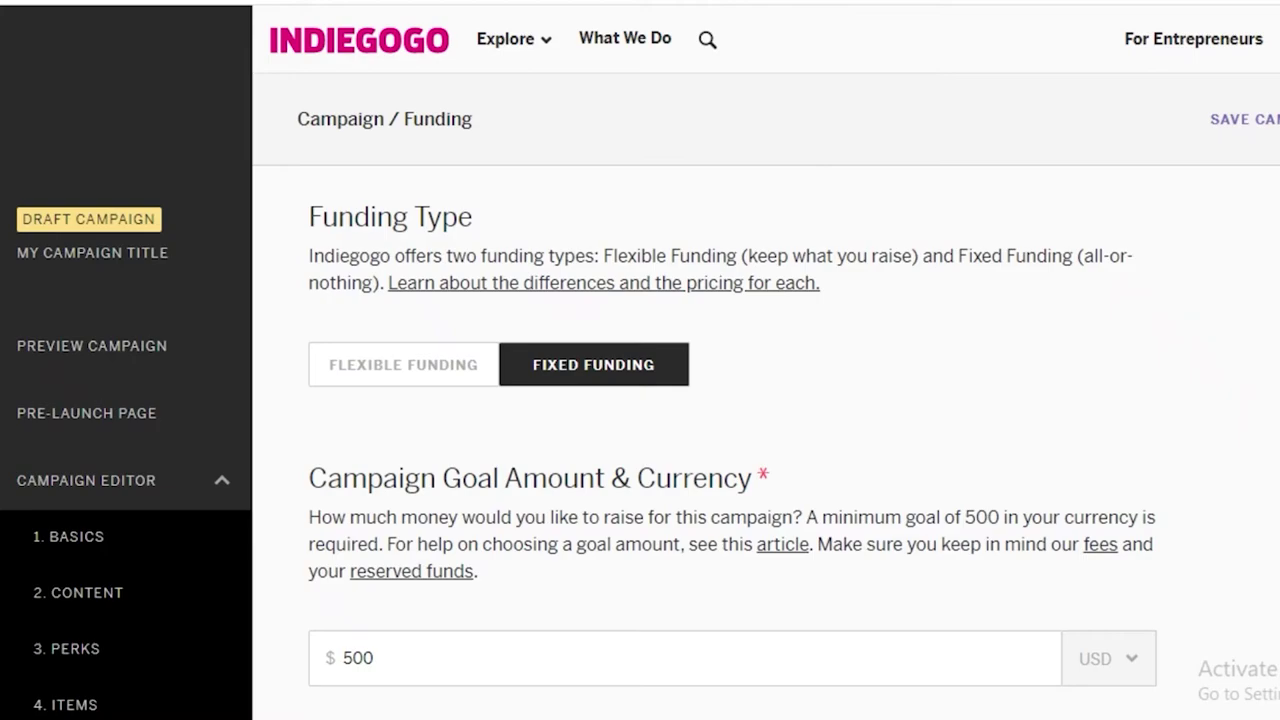
scroll(749, 528, down, 3)
scroll(494, 394, down, 1)
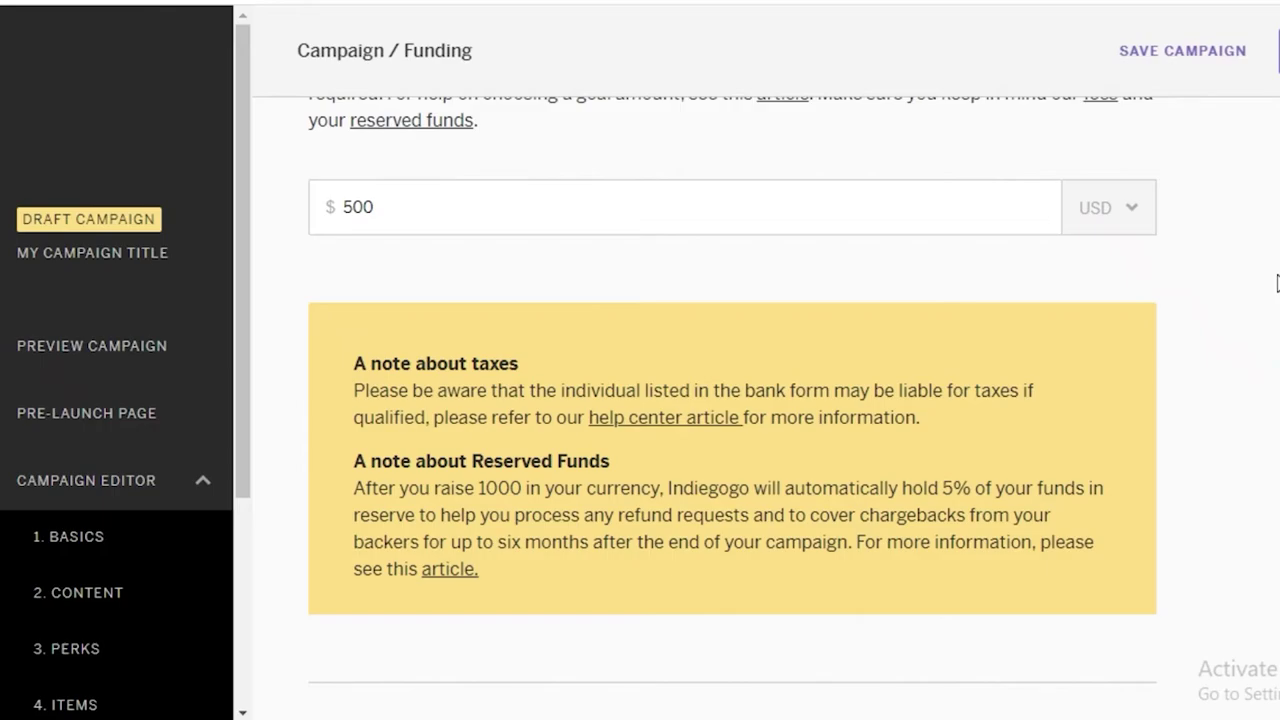
Review the funding section and select the 500 campaign goal amount field.
scroll(620, 160, down, 6)
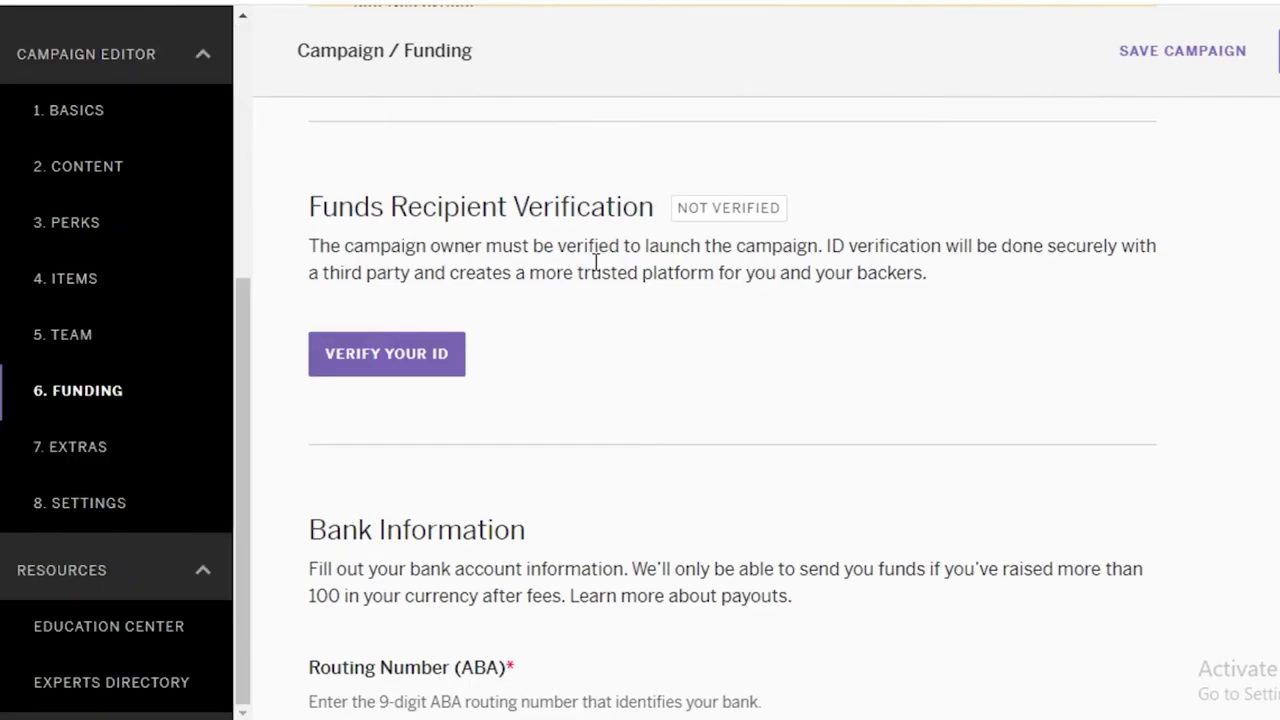
scroll(600, 230, up, 9)
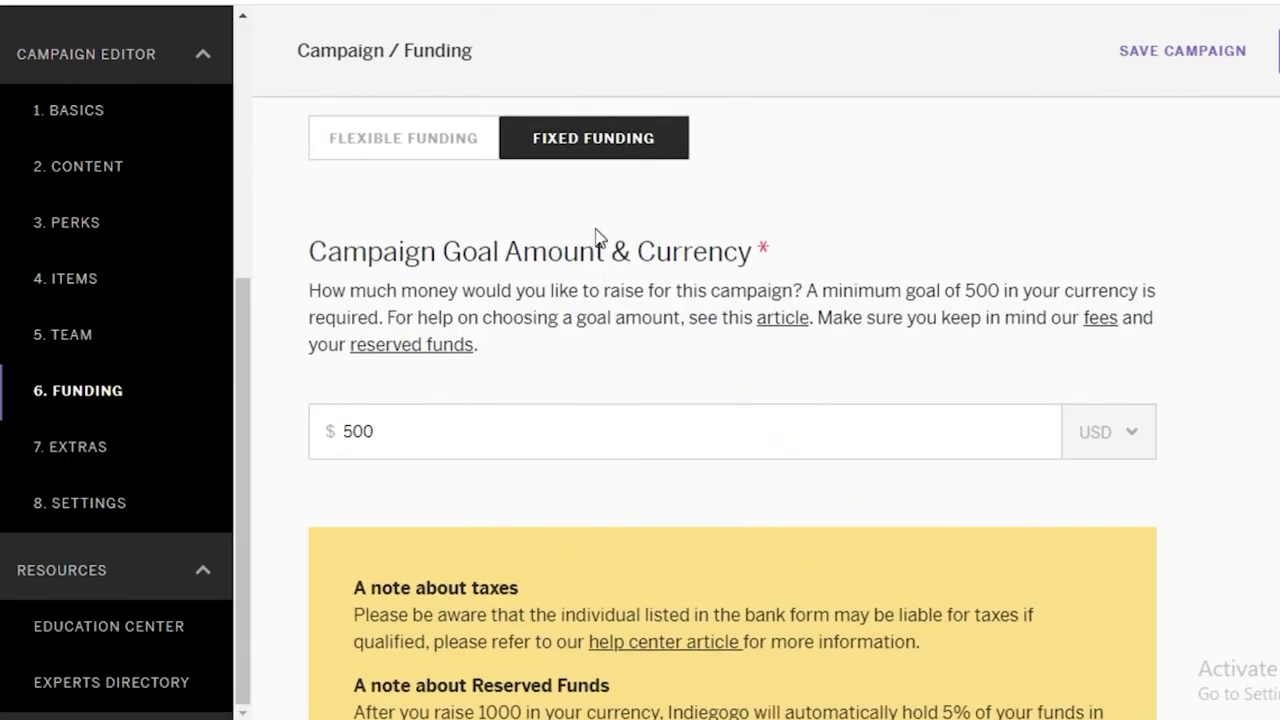
scroll(600, 237, down, 1)
scroll(596, 238, up, 3)
scroll(437, 551, down, 1)
scroll(437, 551, down, 1)
click(488, 436)
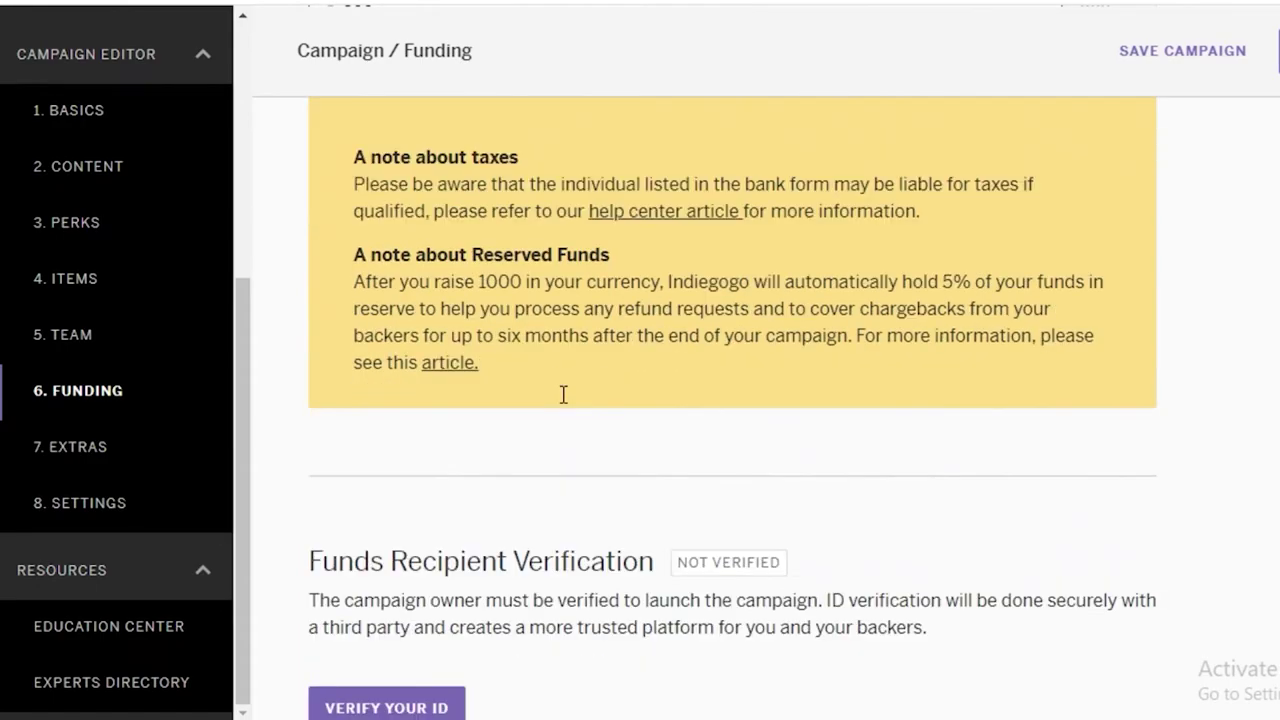
Scroll down to check the Bank Information requirements for receiving funds.
scroll(563, 400, down, 10)
scroll(563, 400, down, 1)
scroll(563, 394, up, 2)
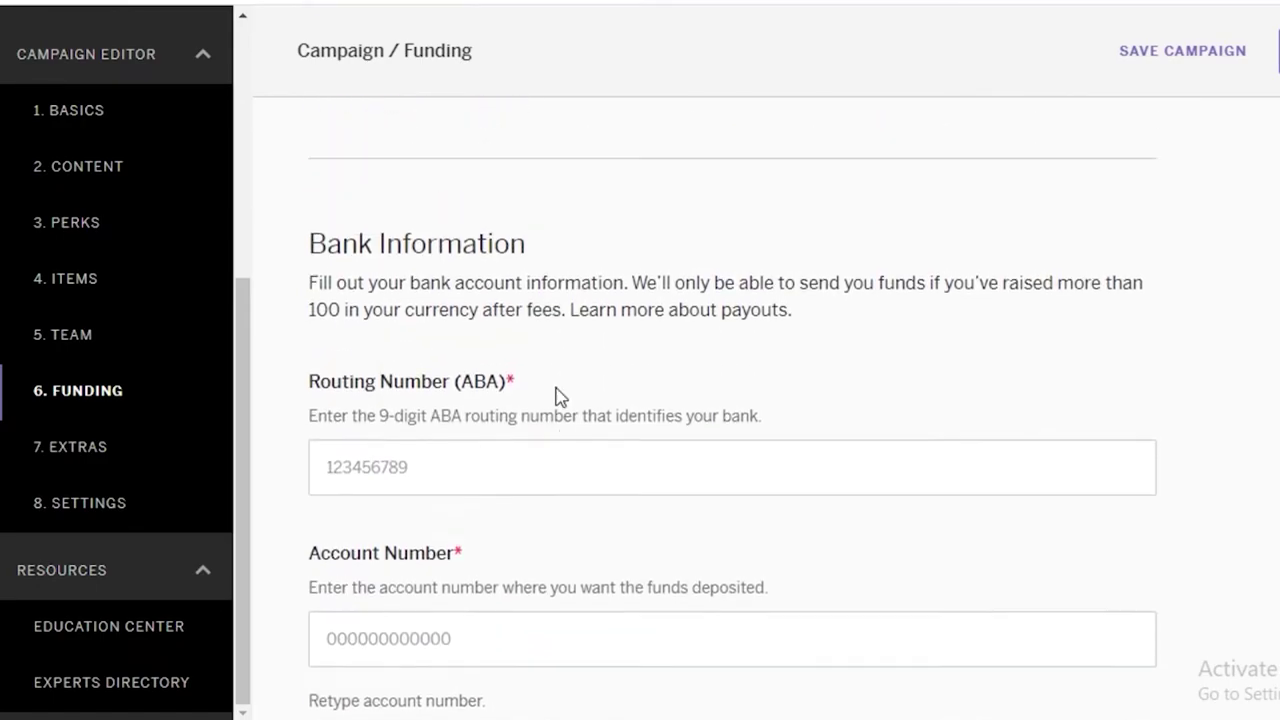
scroll(600, 471, down, 2)
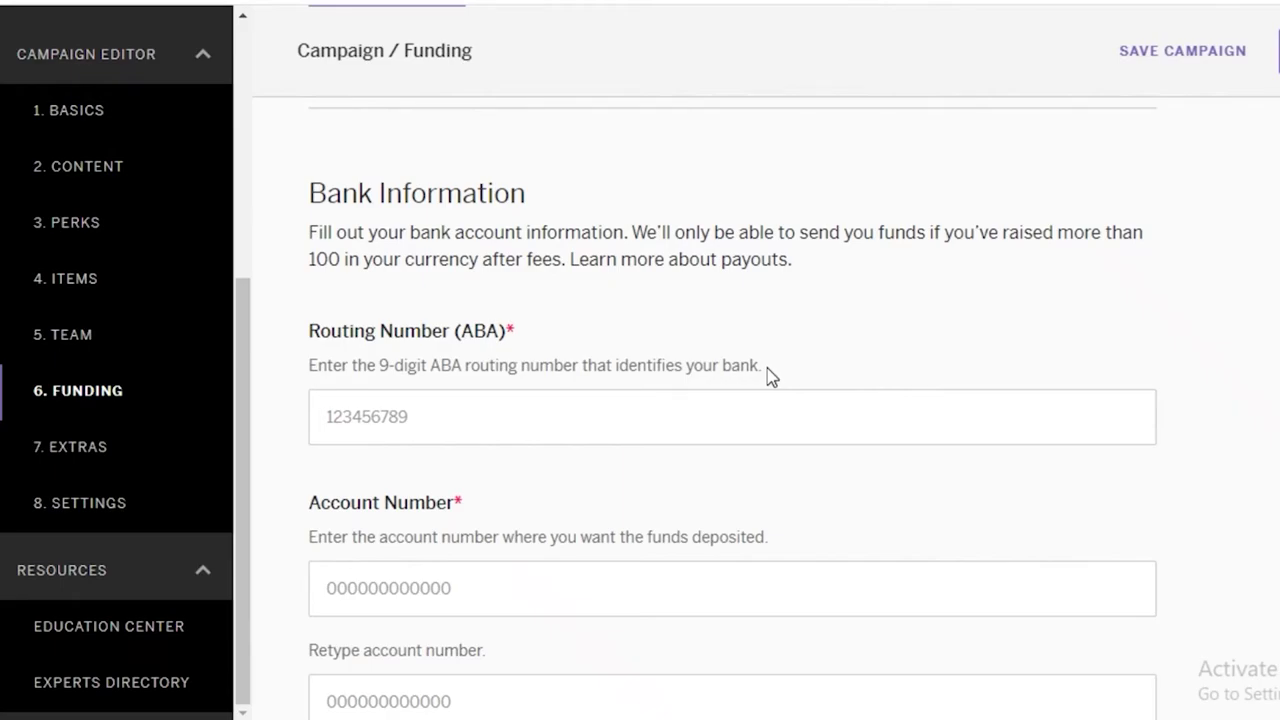
scroll(690, 380, down, 2)
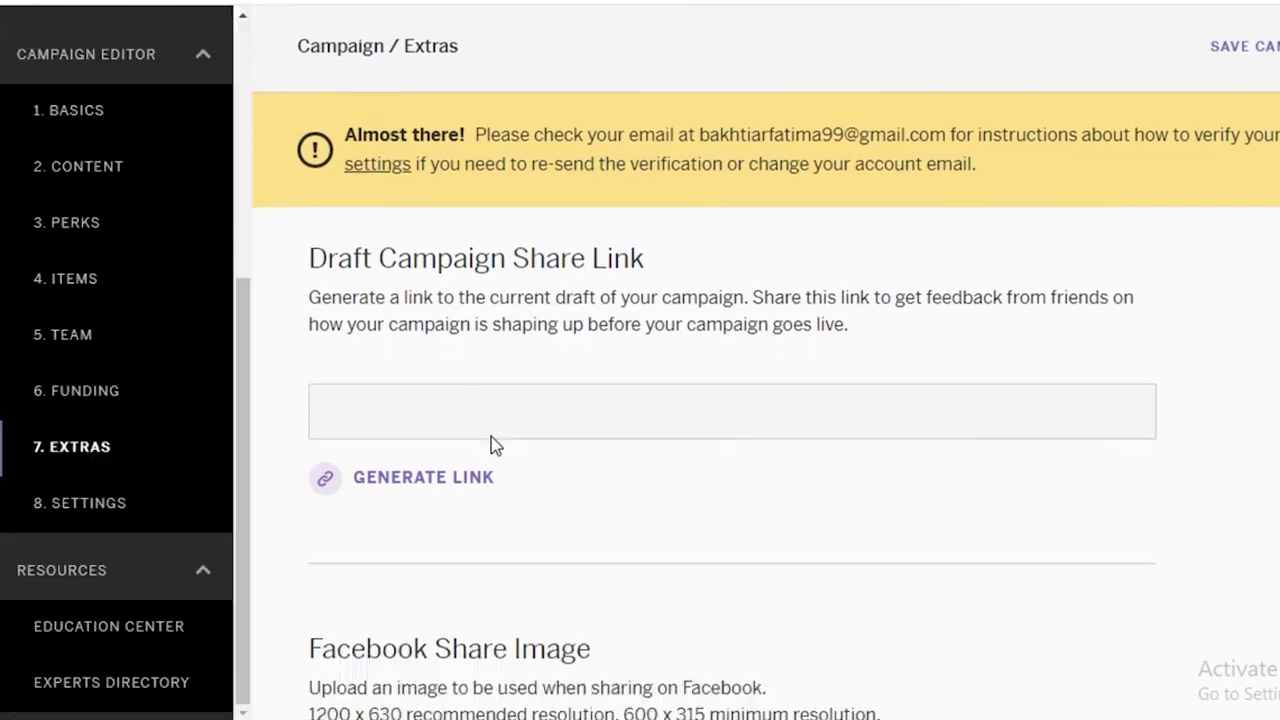
scroll(489, 446, down, 5)
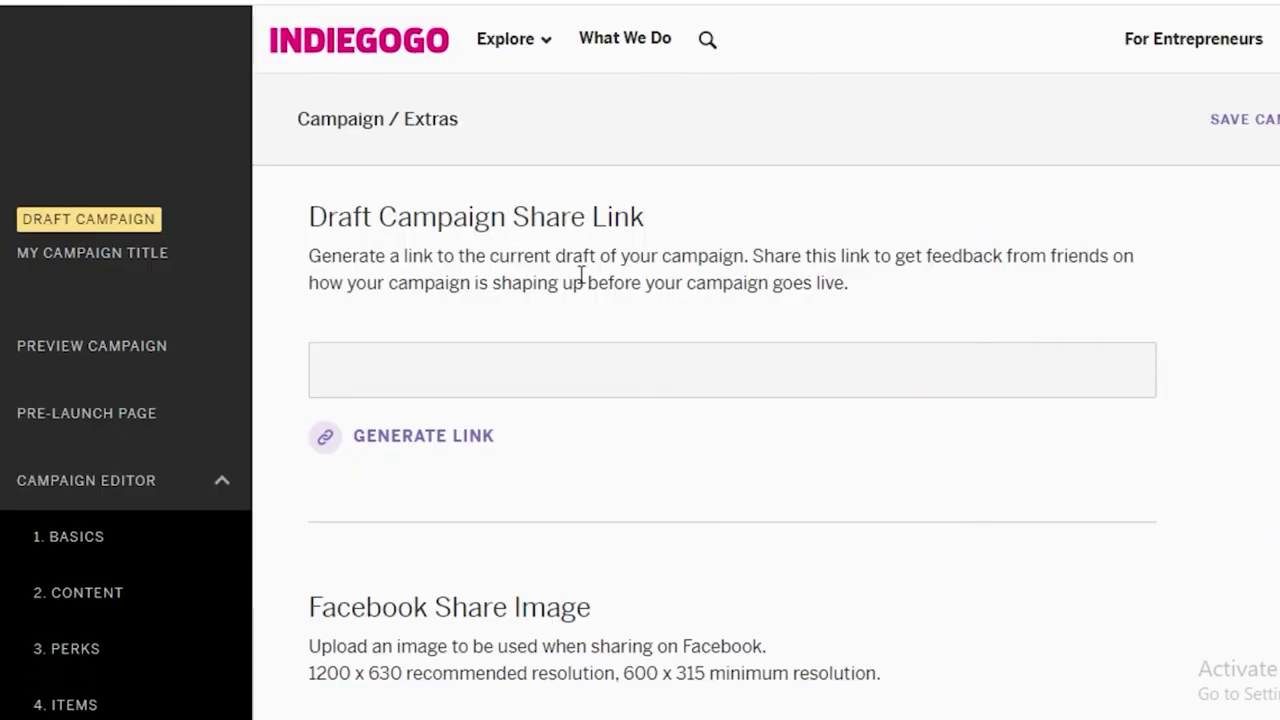
Look over the Extras share images and custom short URL options.
scroll(549, 366, down, 5)
scroll(563, 377, up, 4)
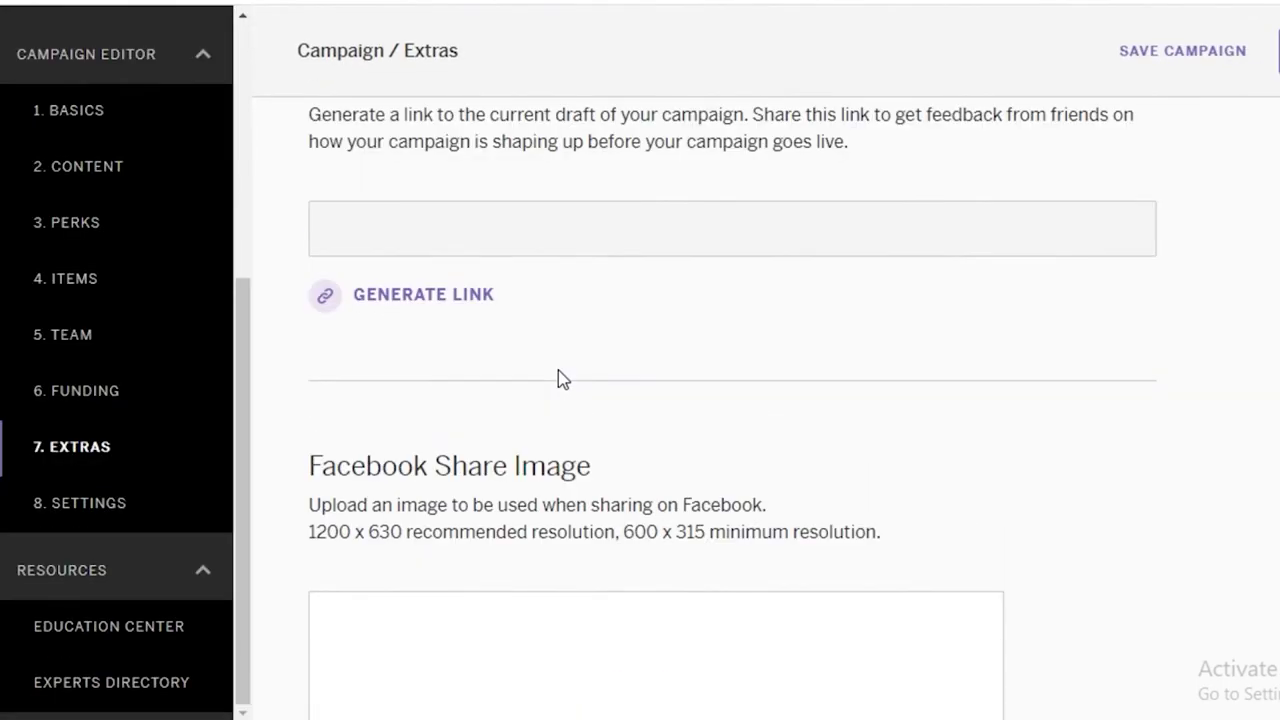
scroll(558, 378, down, 1)
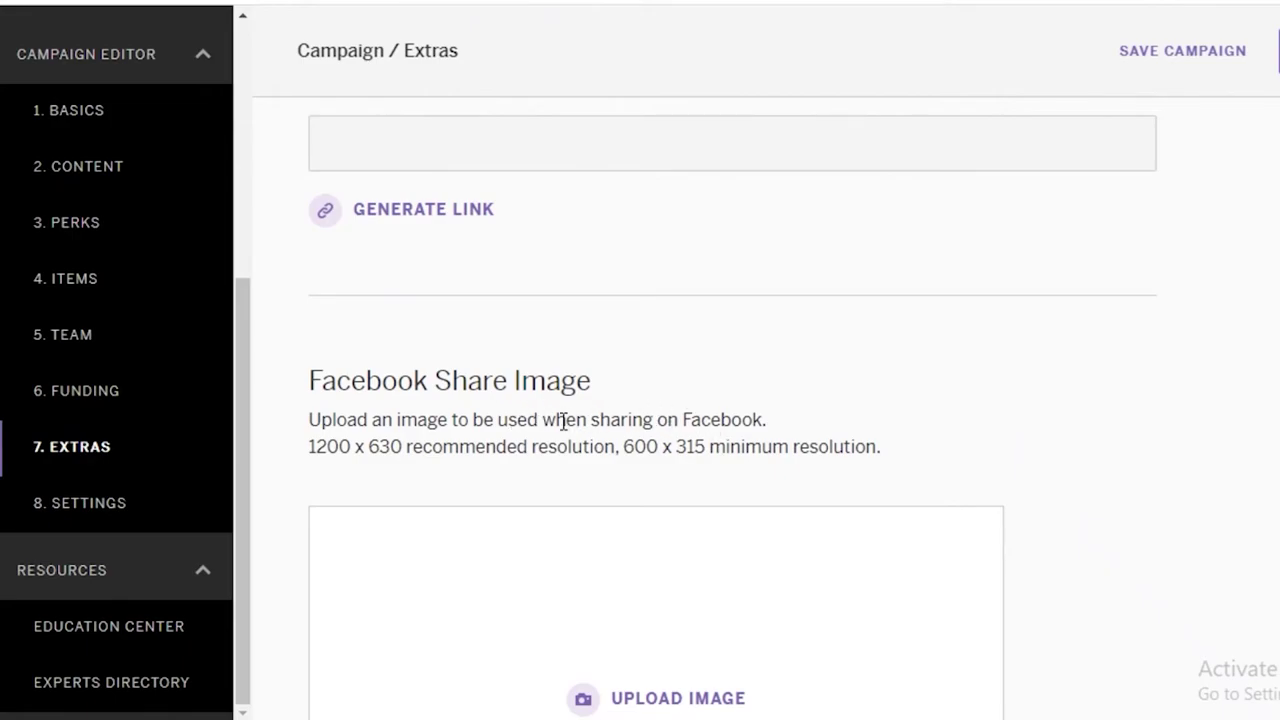
scroll(560, 425, down, 10)
scroll(560, 460, down, 5)
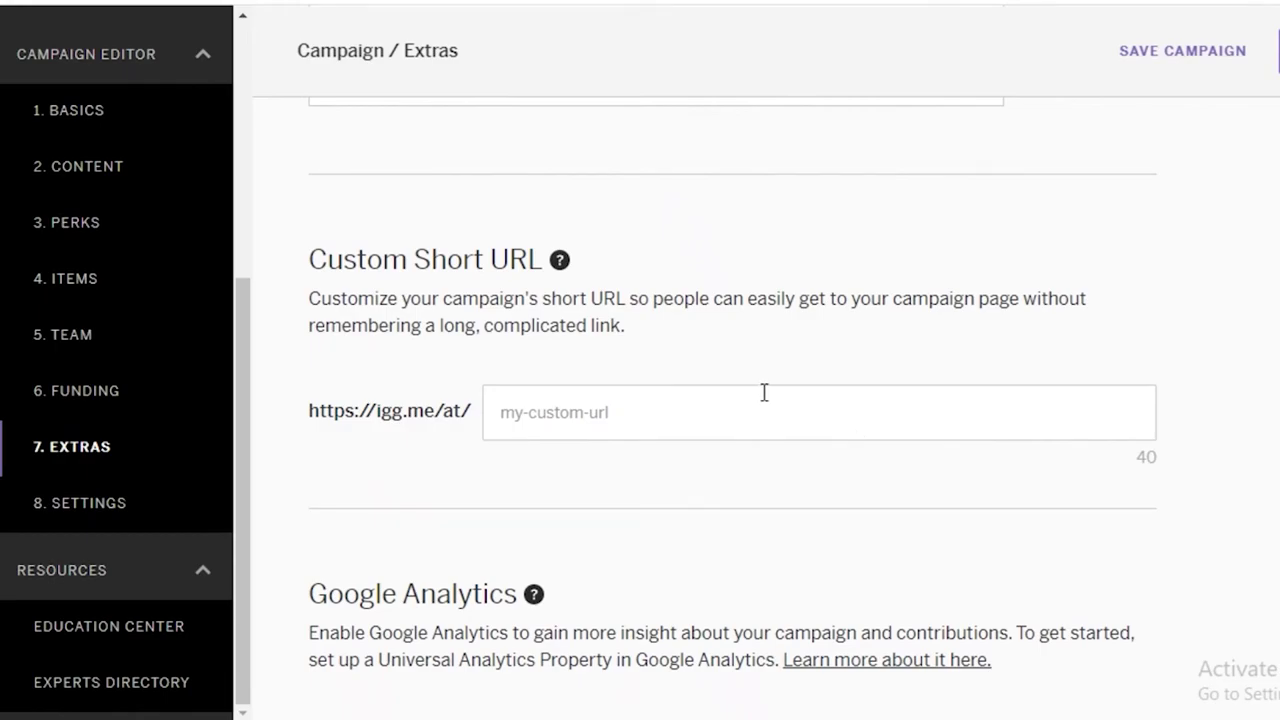
scroll(700, 405, down, 1)
scroll(688, 381, down, 2)
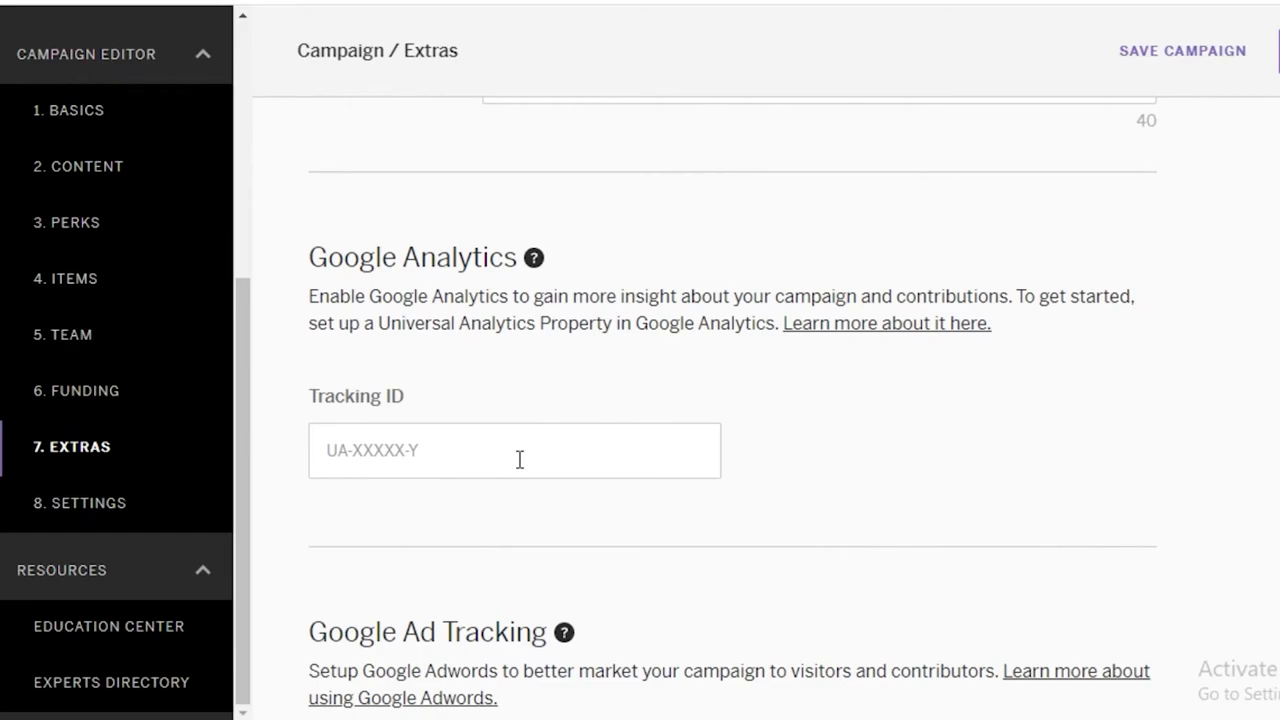
Review the analytics, ad tracking and video gallery sections further down Extras.
scroll(520, 459, down, 4)
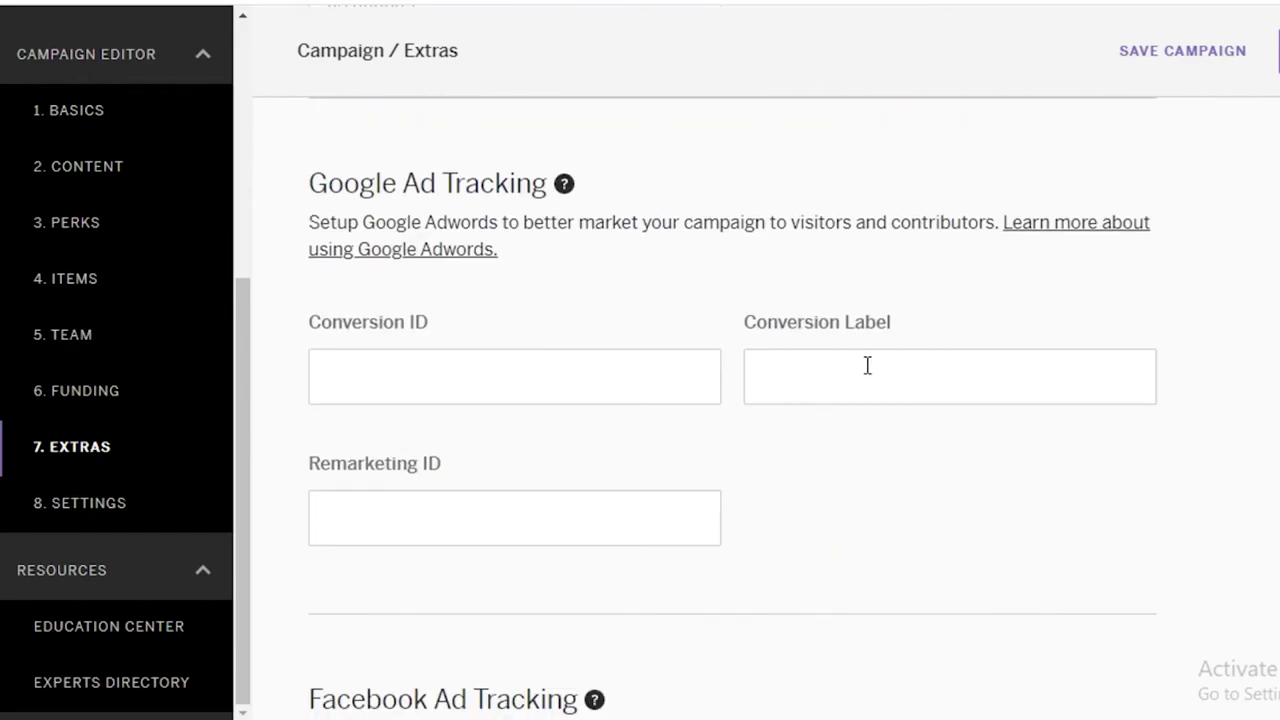
scroll(867, 366, down, 5)
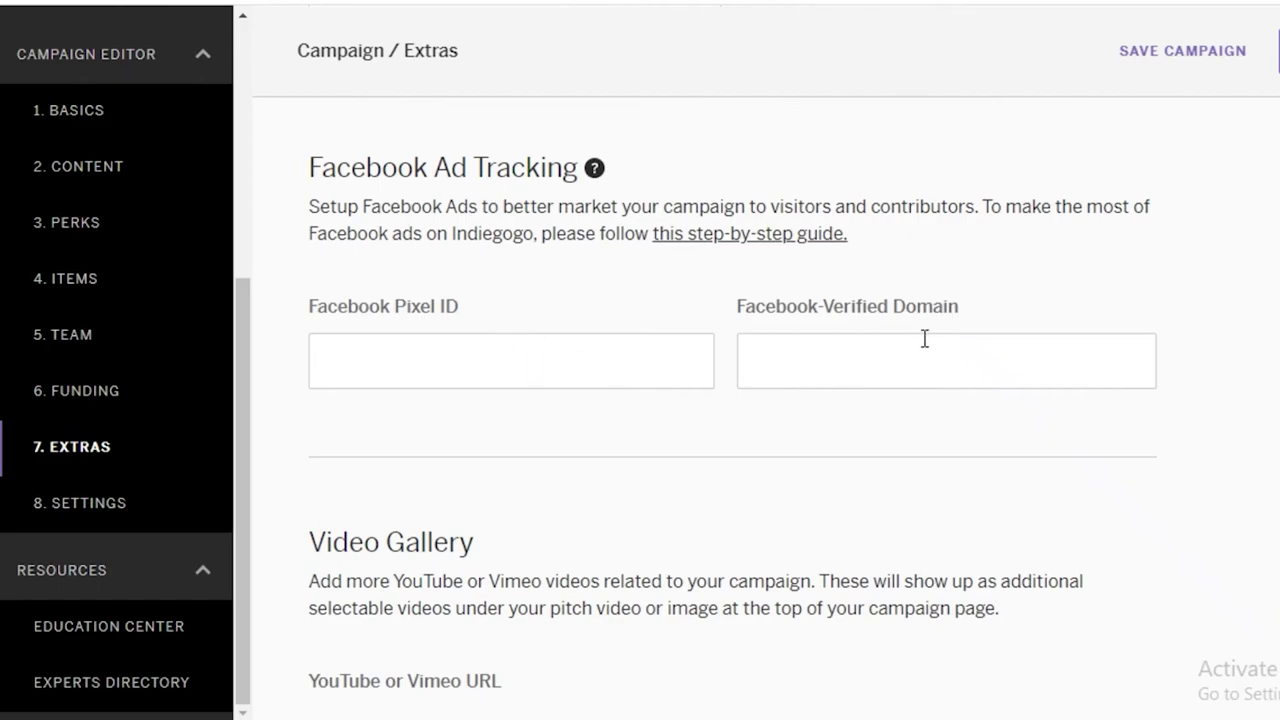
scroll(1185, 285, down, 2)
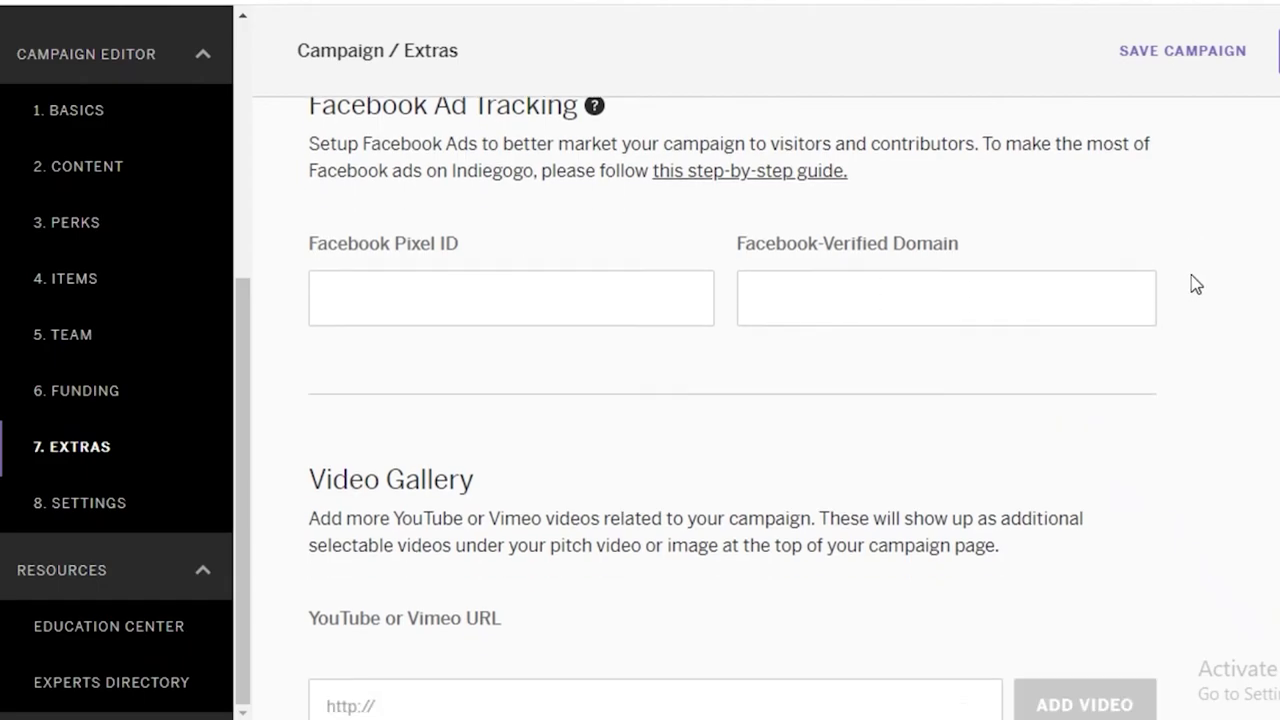
scroll(1200, 250, down, 2)
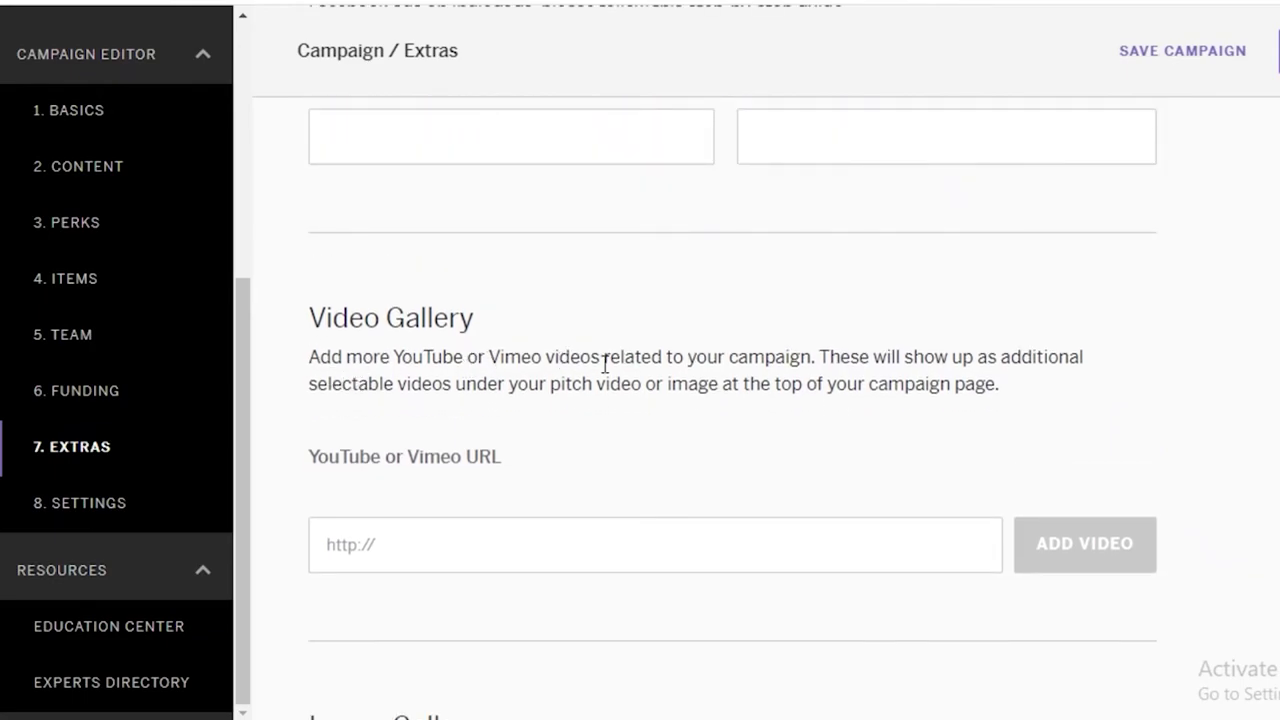
scroll(1200, 305, down, 2)
scroll(1200, 300, up, 2)
click(60, 502)
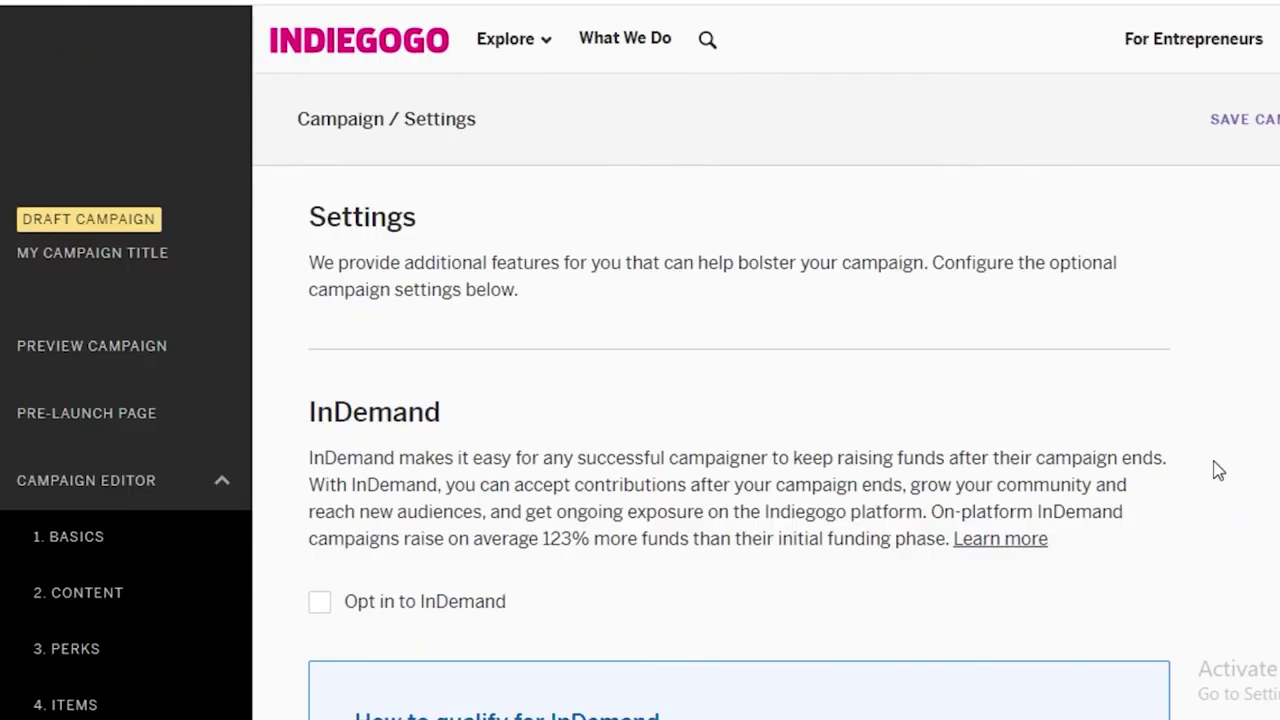
scroll(749, 334, down, 2)
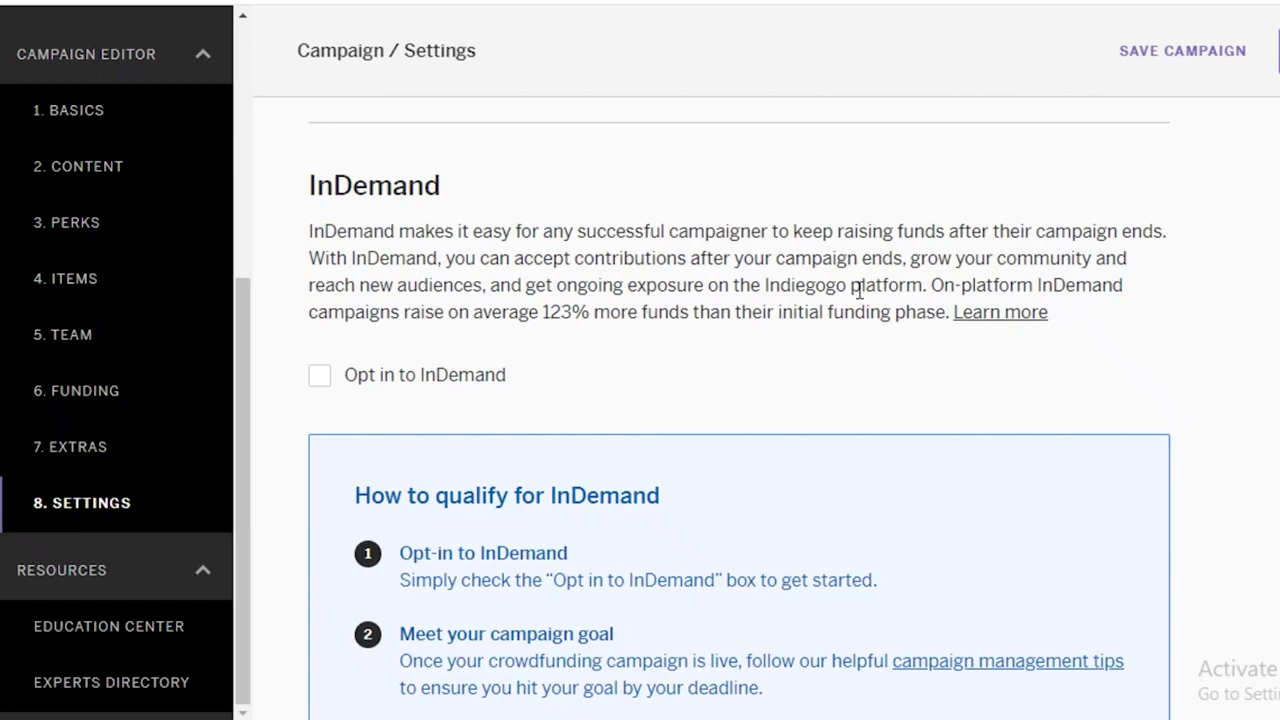
scroll(928, 323, down, 2)
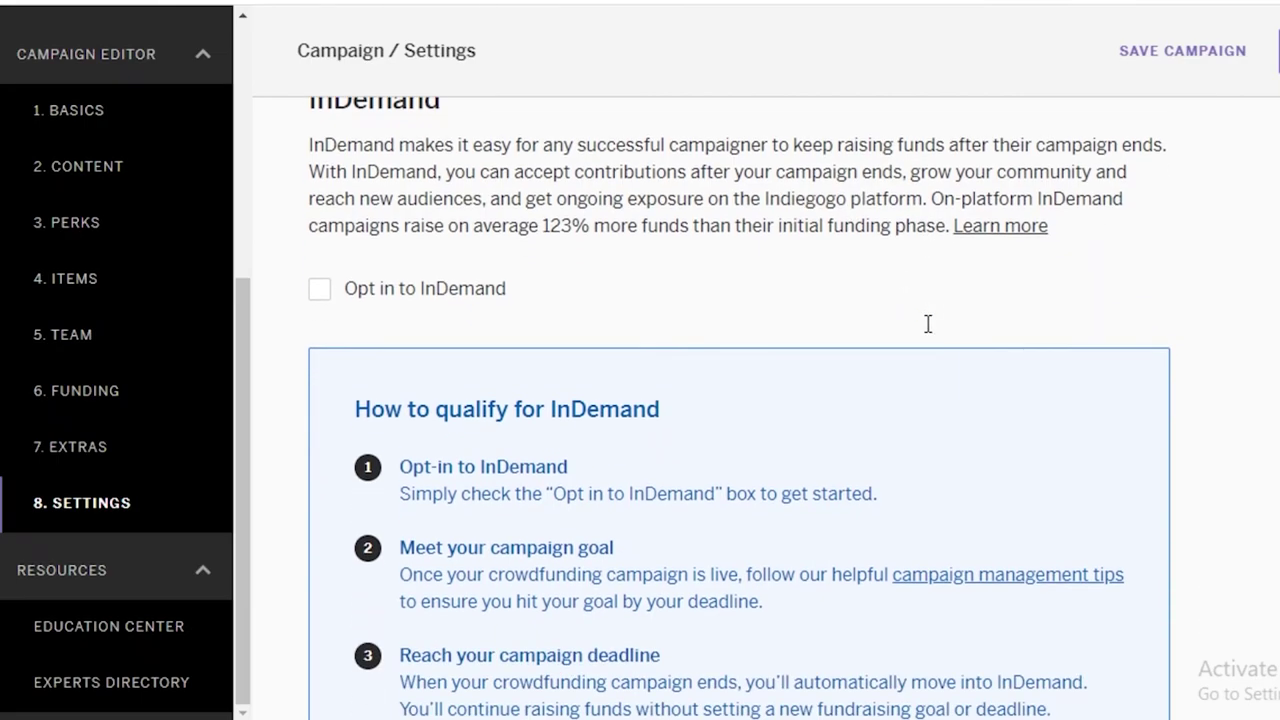
scroll(926, 323, up, 1)
scroll(629, 349, up, 1)
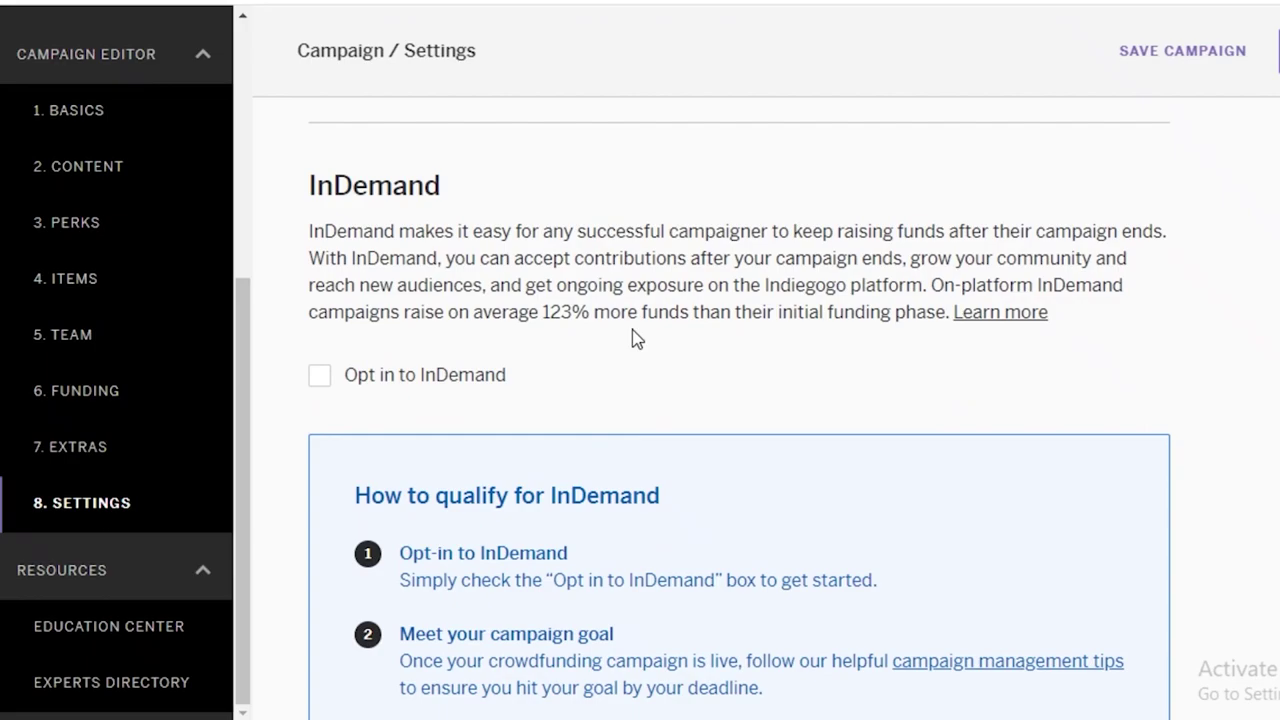
scroll(632, 340, down, 4)
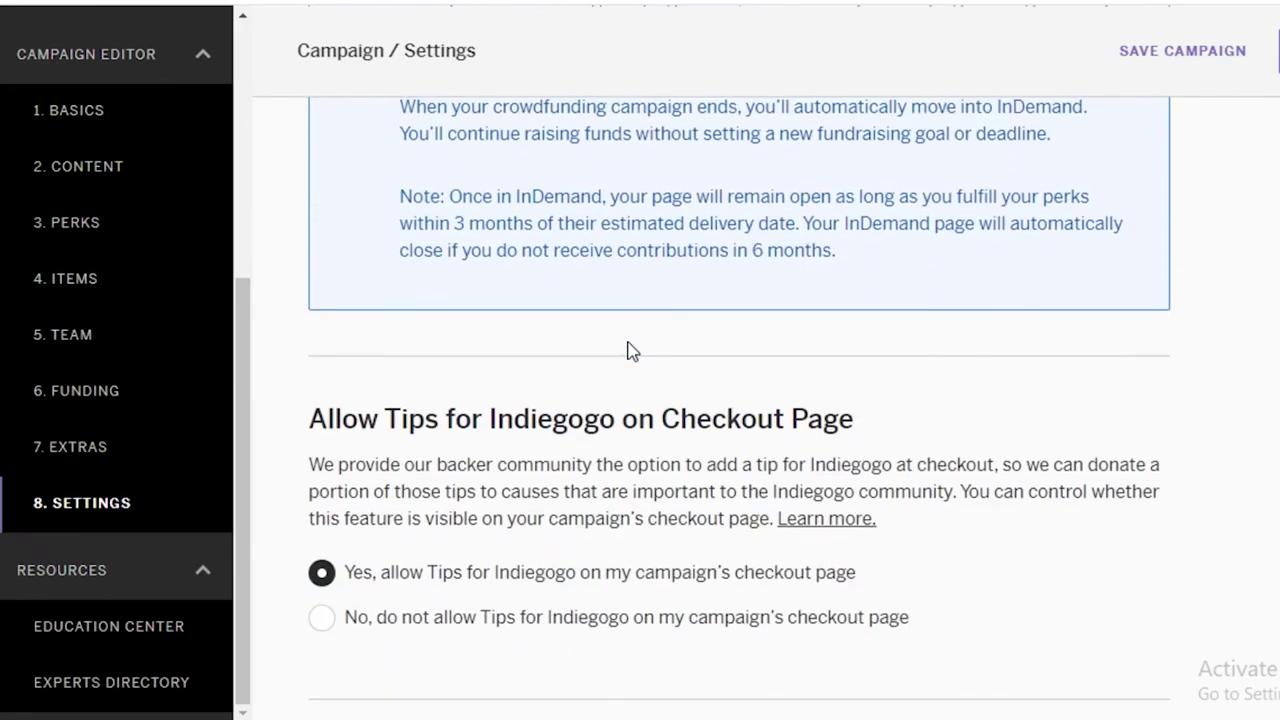
scroll(629, 349, up, 3)
scroll(640, 340, up, 1)
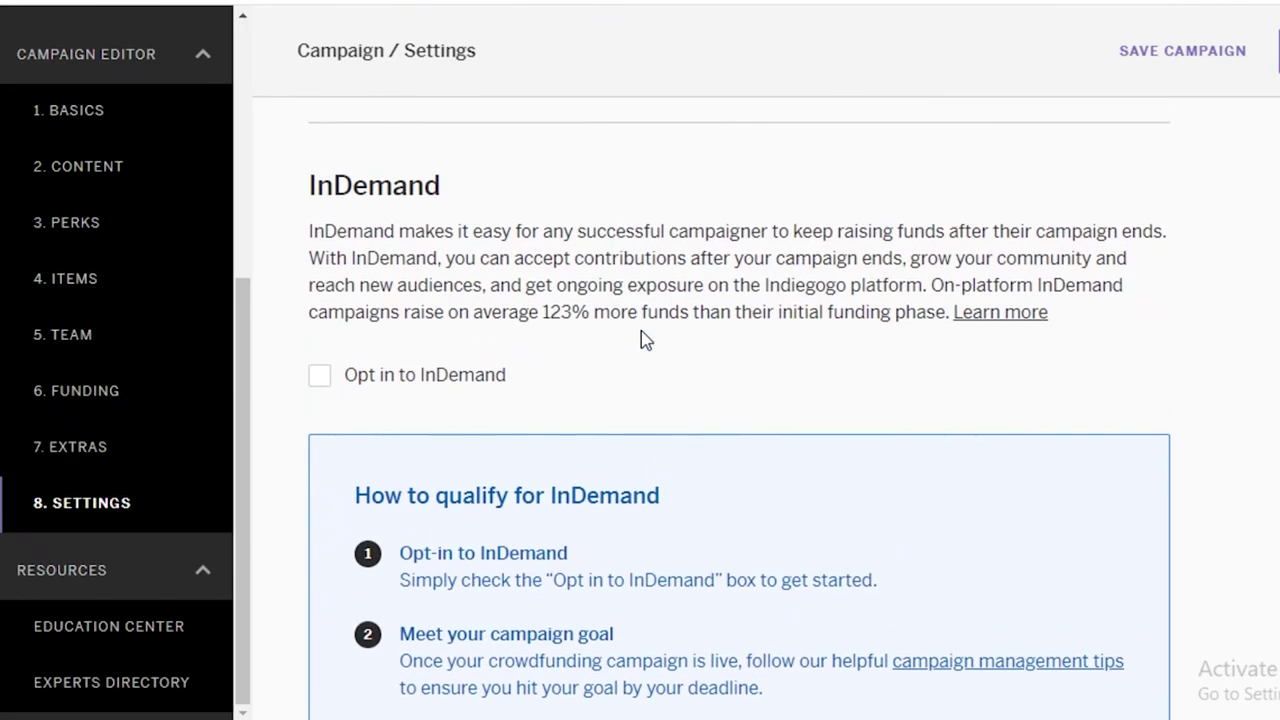
scroll(630, 354, down, 2)
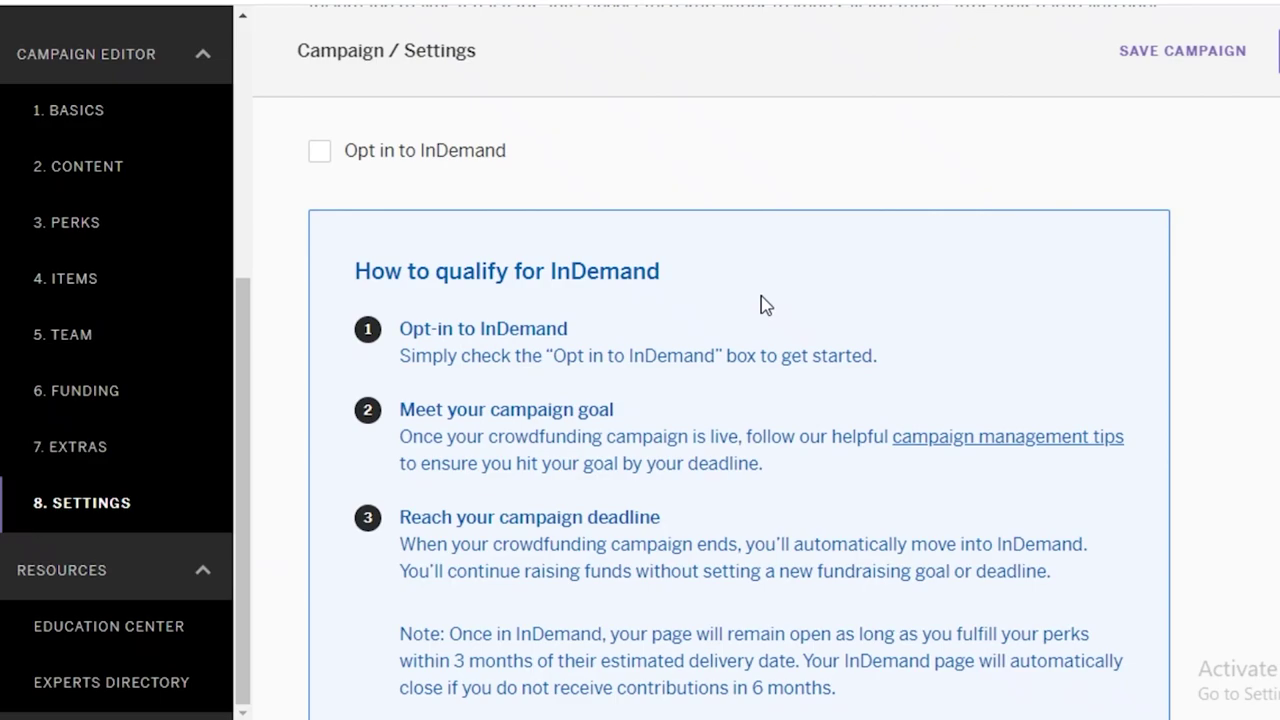
scroll(527, 461, up, 5)
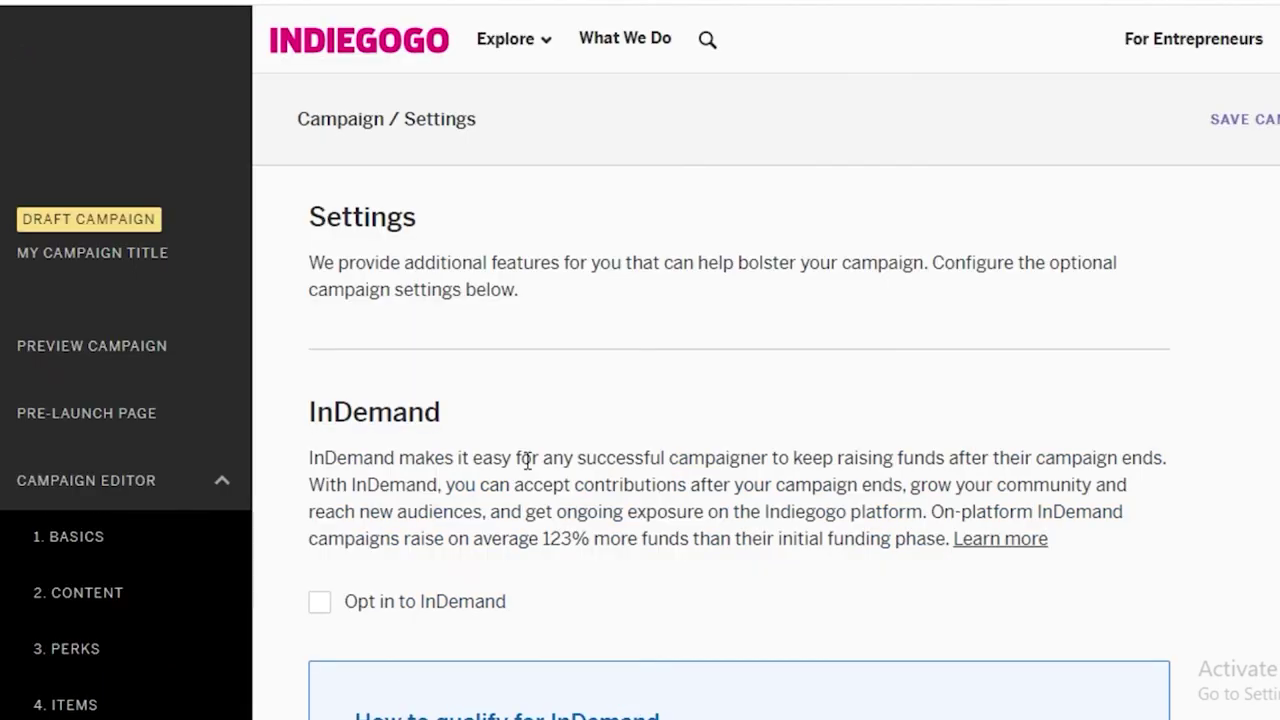